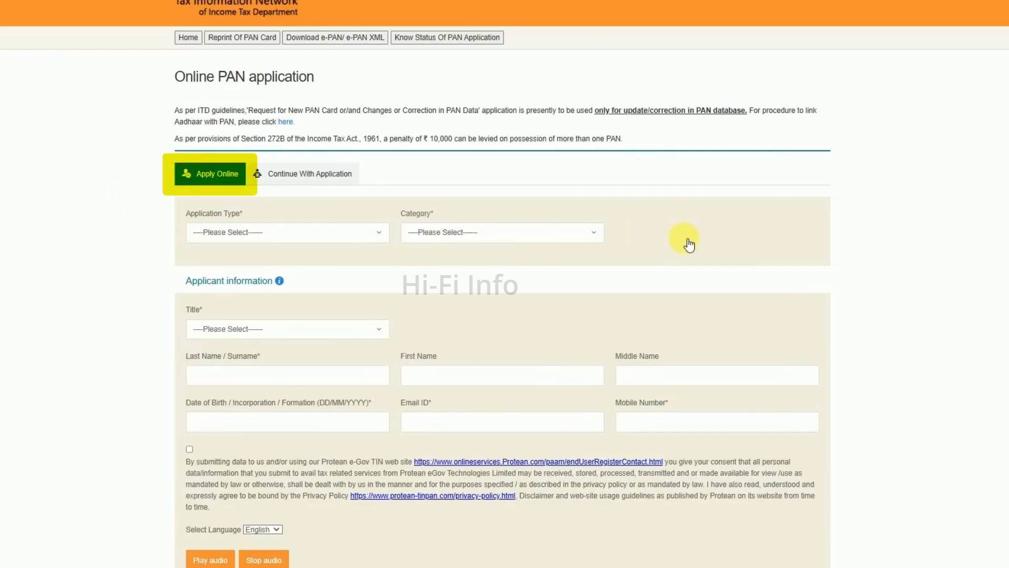
Set the application type to New PAN - Indian Citizen (Form 49A) and the category to INDIVIDUAL
scroll(289, 207, "down", 3)
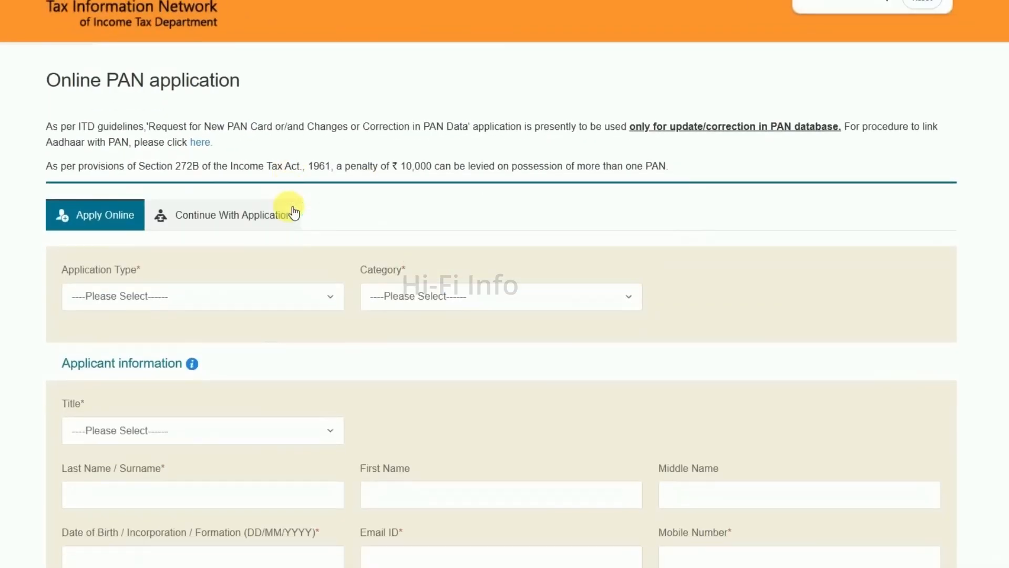
left_click(186, 215)
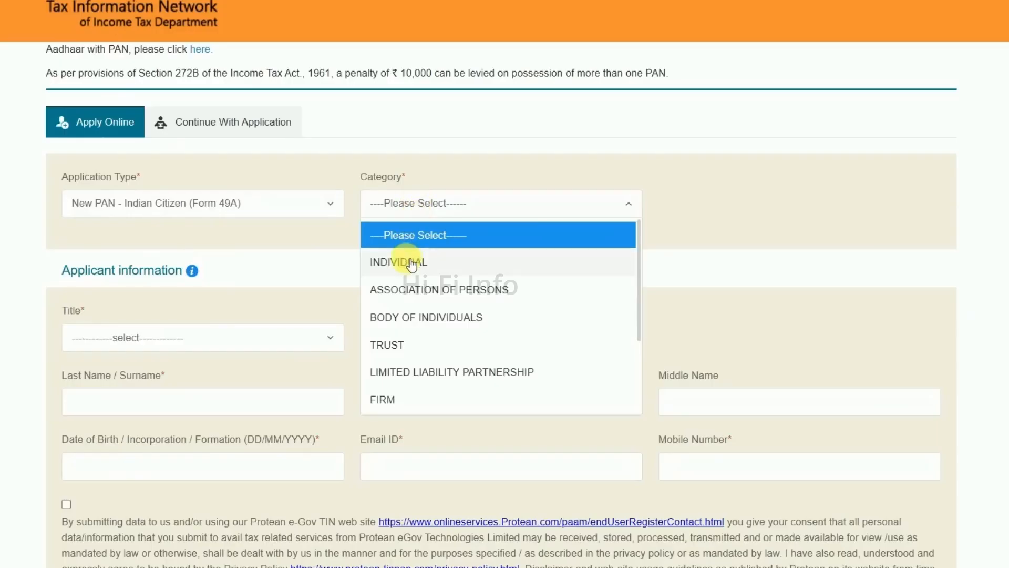
left_click(412, 264)
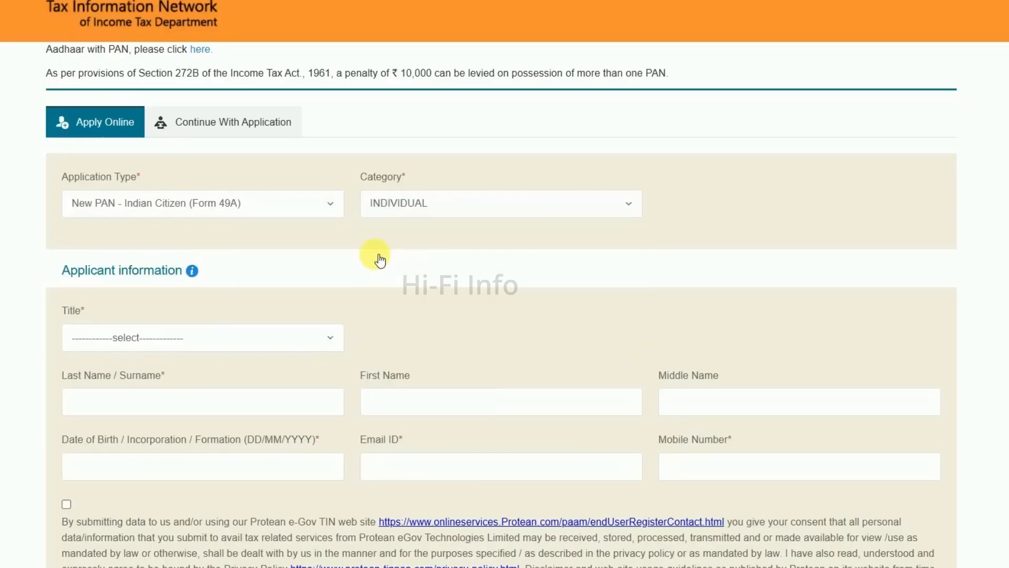
Accept the data consent declaration for the applicant information and complete the reCAPTCHA check
scroll(379, 259, "down", 2)
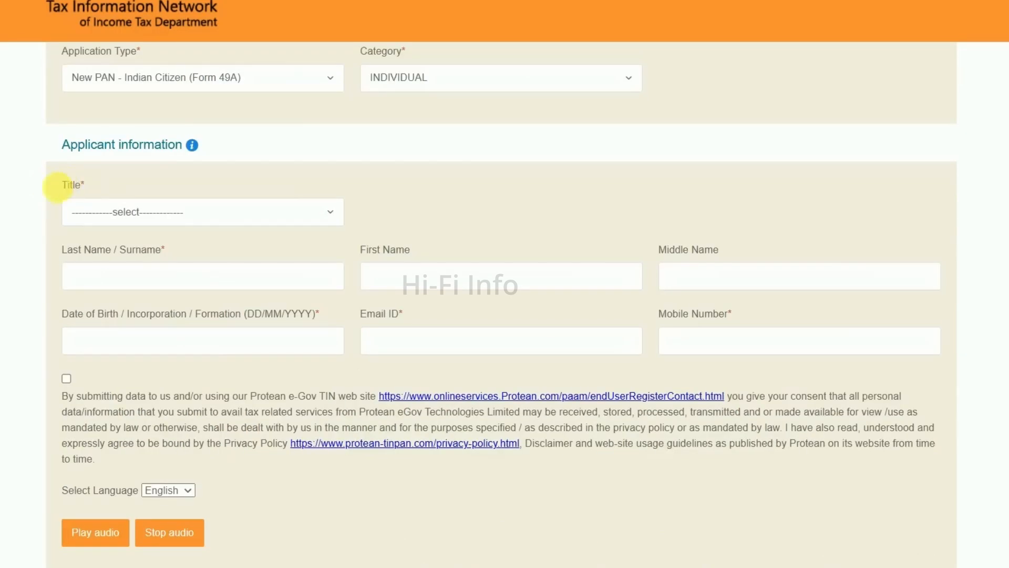
left_click(112, 213)
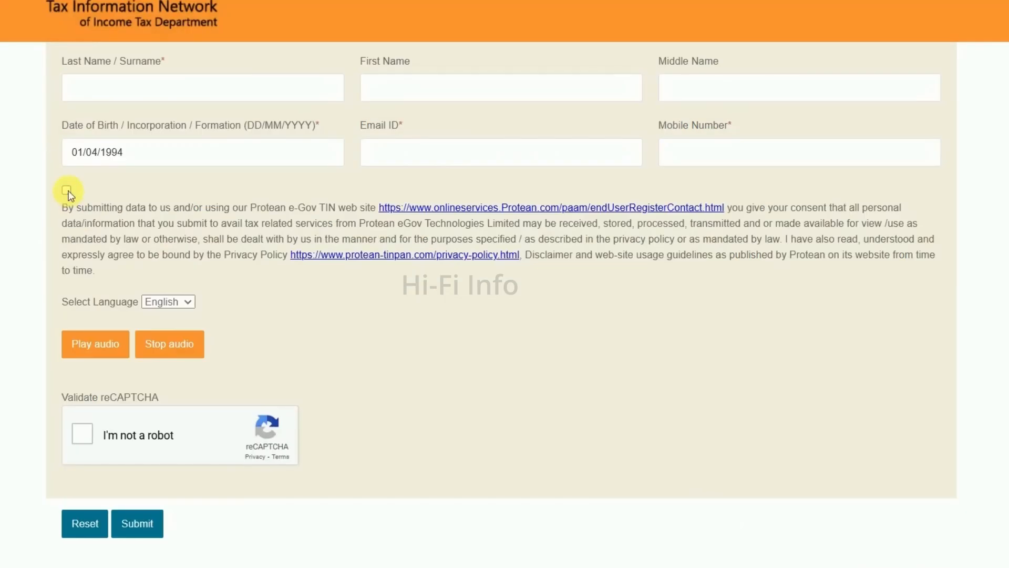
left_click(66, 190)
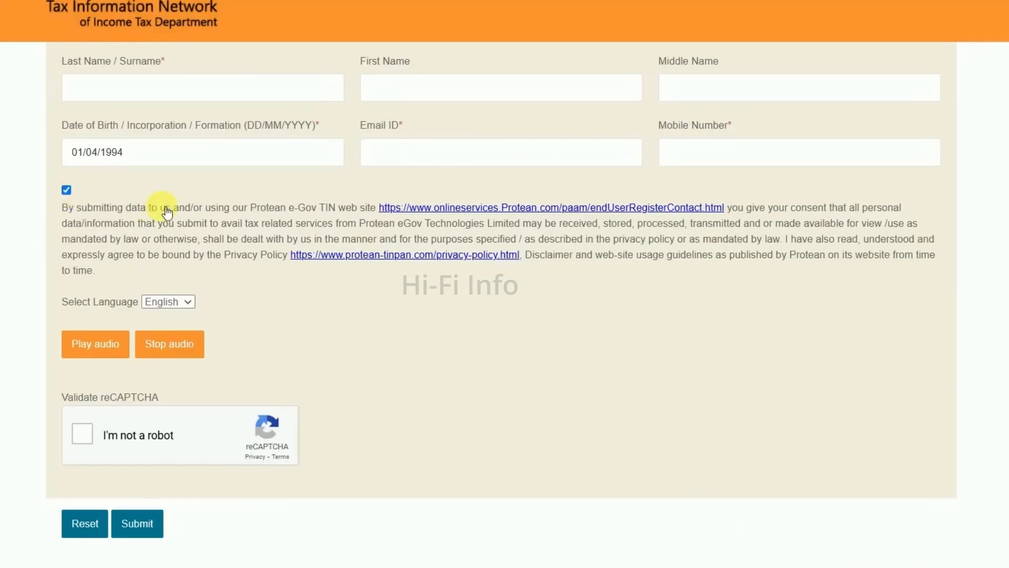
scroll(169, 239, "down", 2)
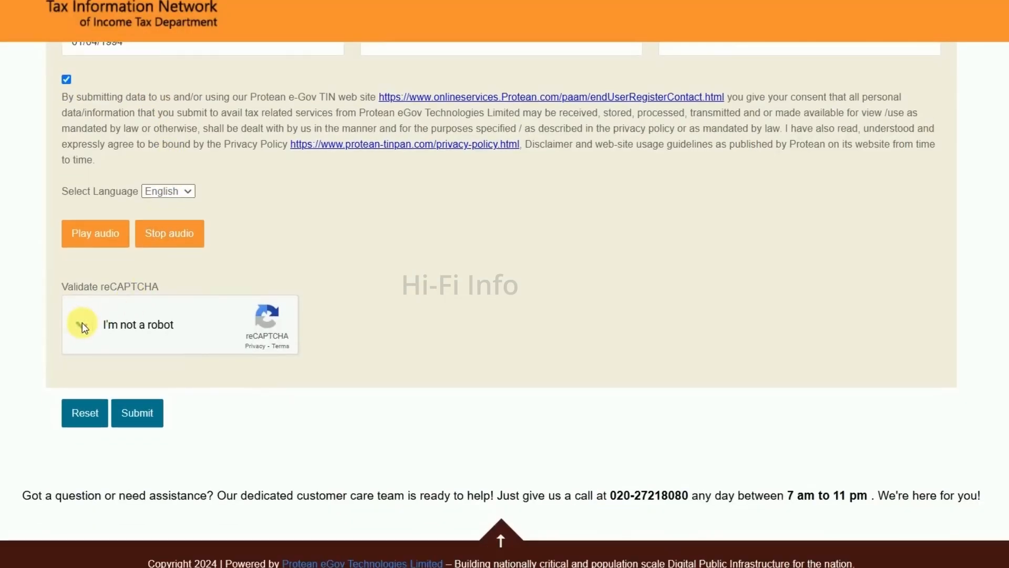
left_click(82, 324)
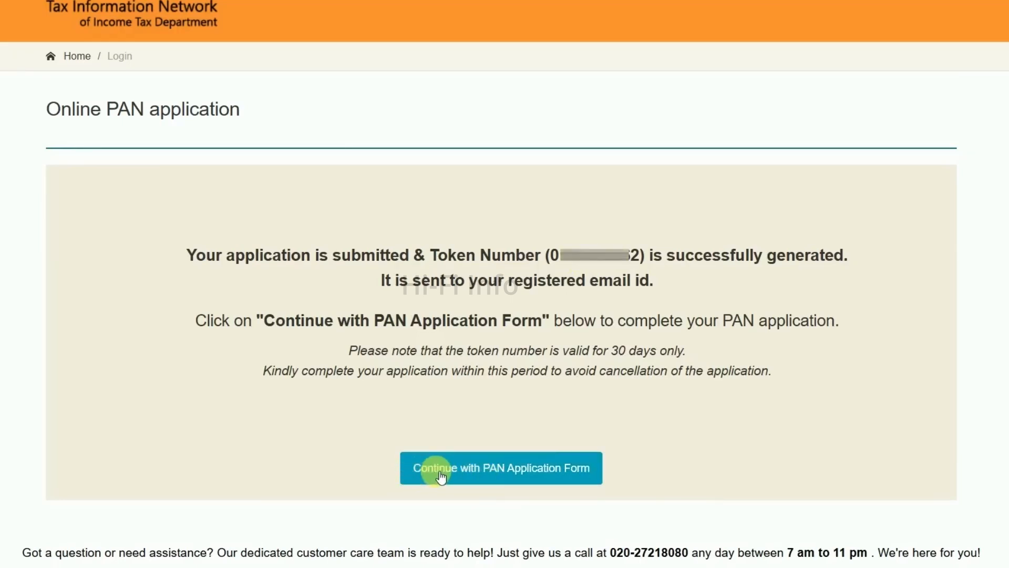
Continue with the PAN application form and choose to submit scanned images through e-Sign
left_click(477, 474)
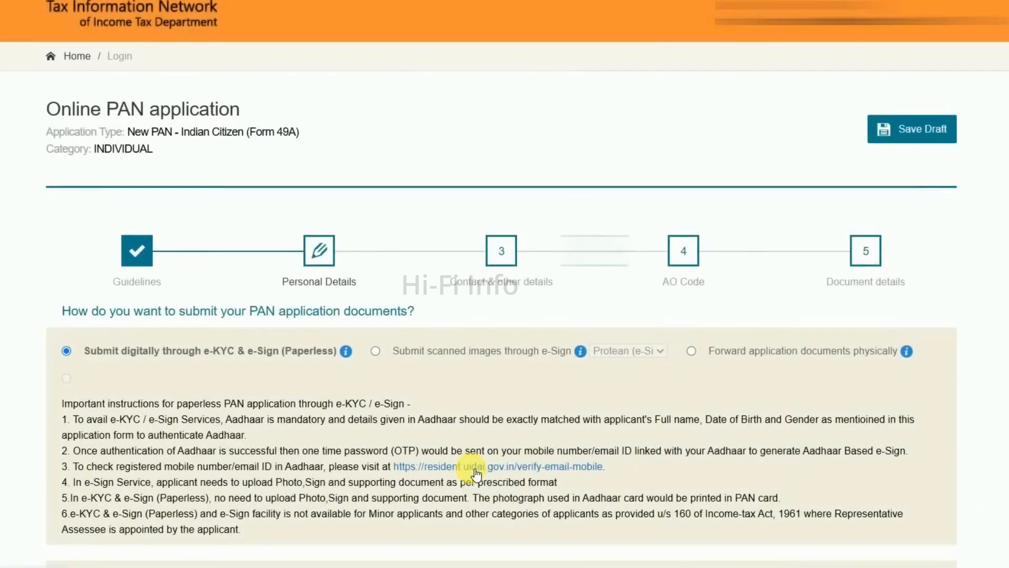
scroll(470, 434, "down", 2)
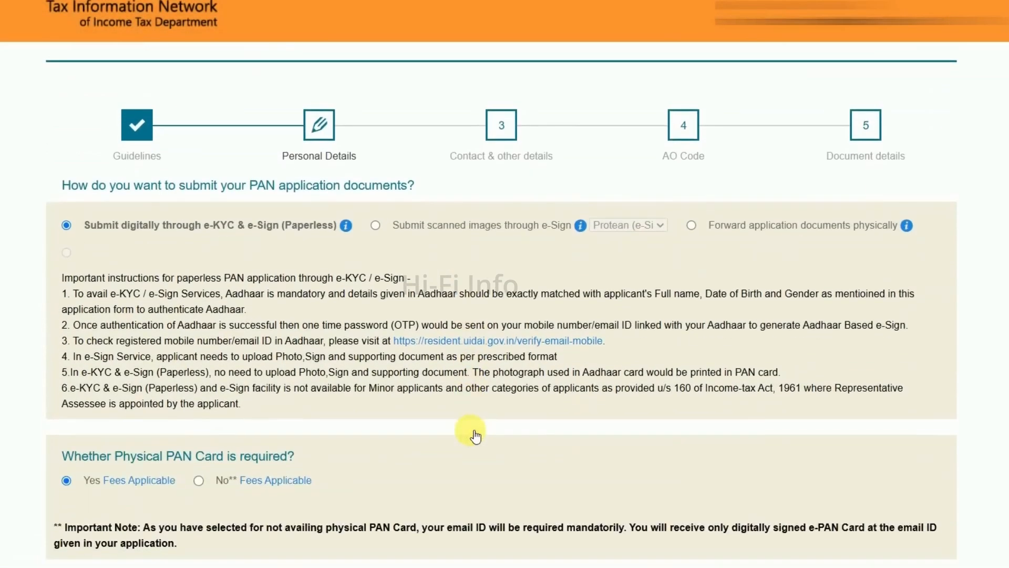
scroll(477, 435, "up", 1)
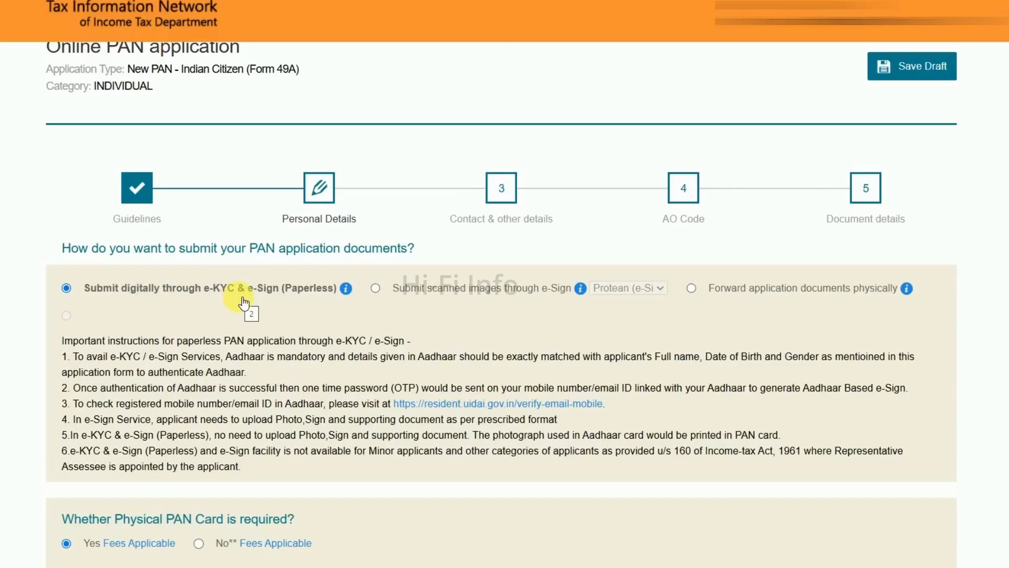
left_click(377, 289)
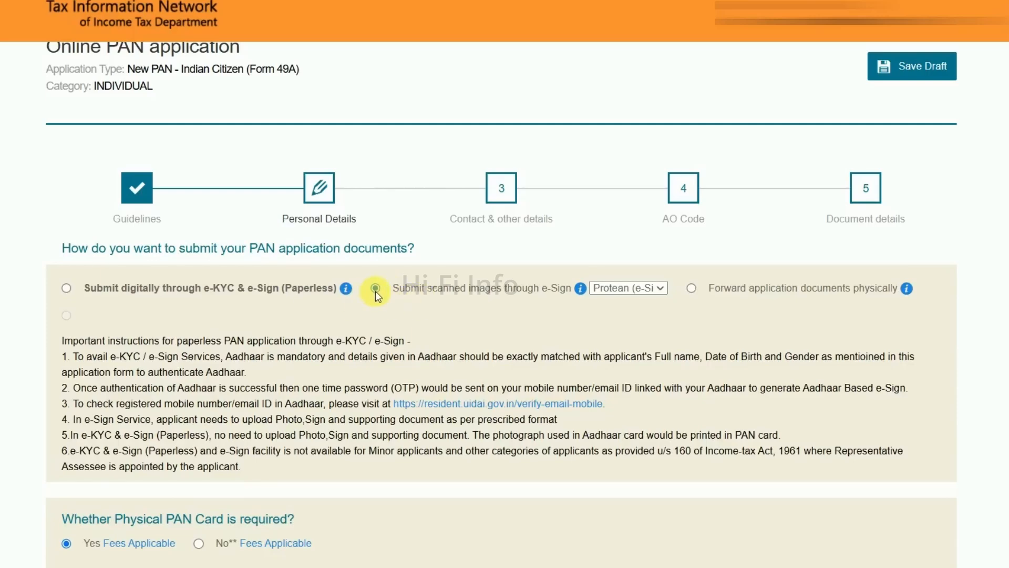
Check the applicable fees for both physical PAN card options and choose Yes for requiring a physical card
scroll(299, 326, "down", 5)
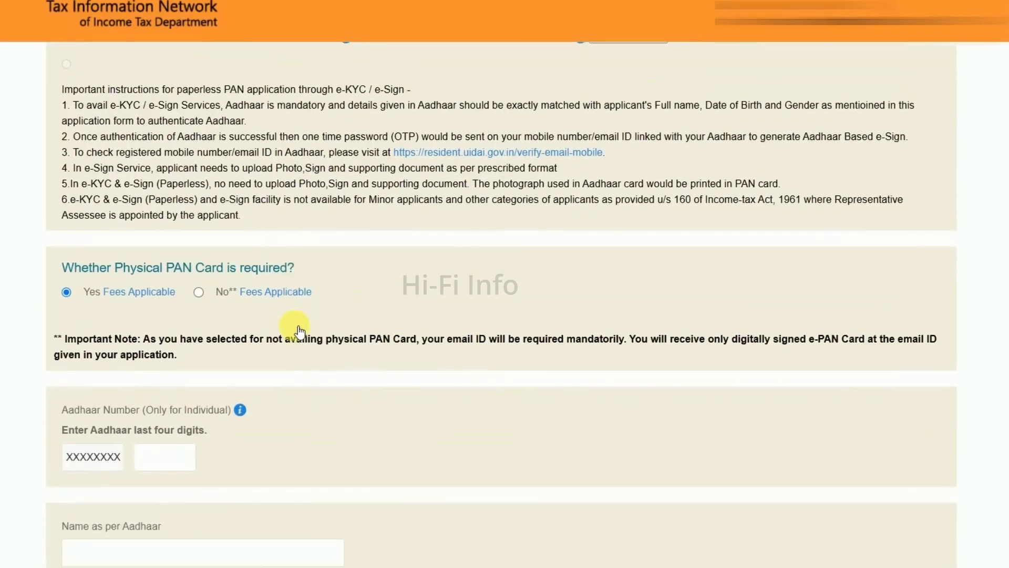
mouse_move(147, 295)
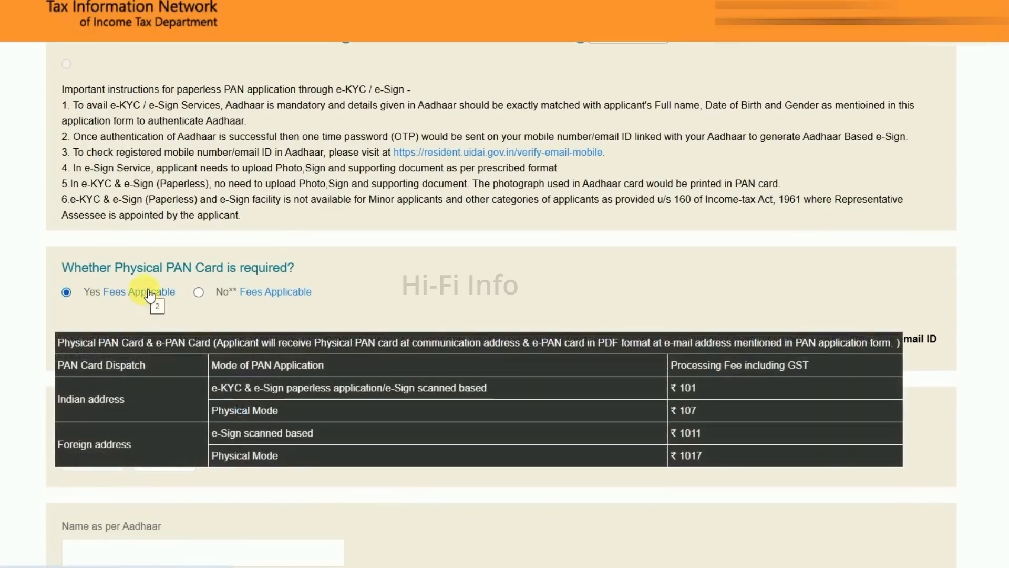
mouse_move(278, 300)
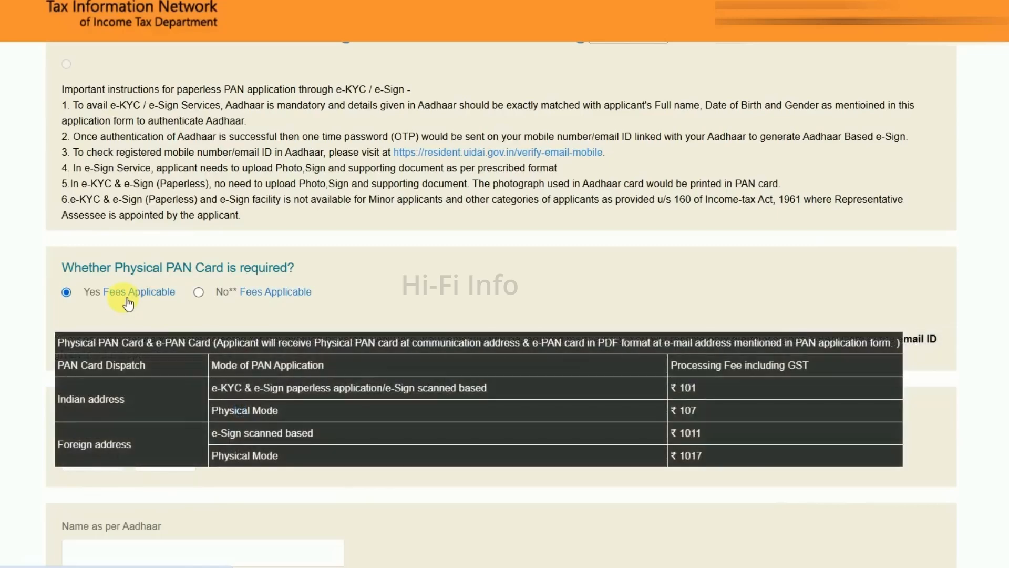
left_click(74, 296)
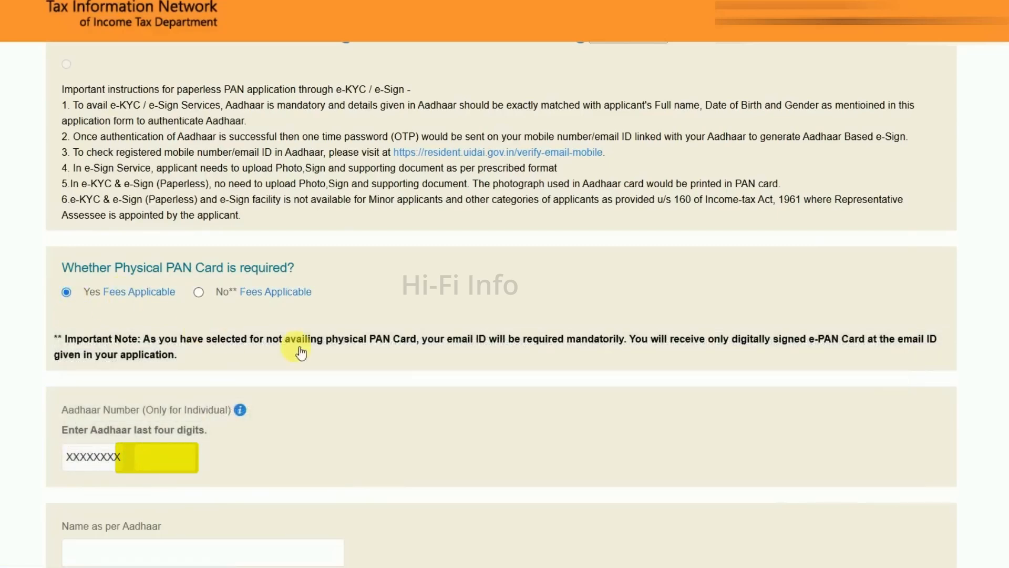
Set the applicant's gender to Male in the full name section of the personal details
scroll(408, 387, "down", 3)
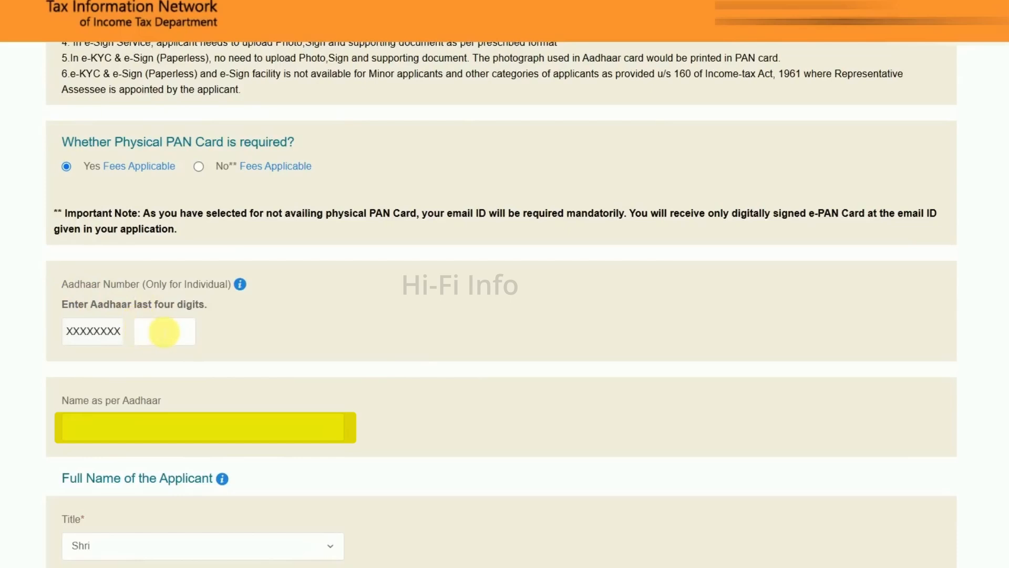
scroll(270, 333, "down", 4)
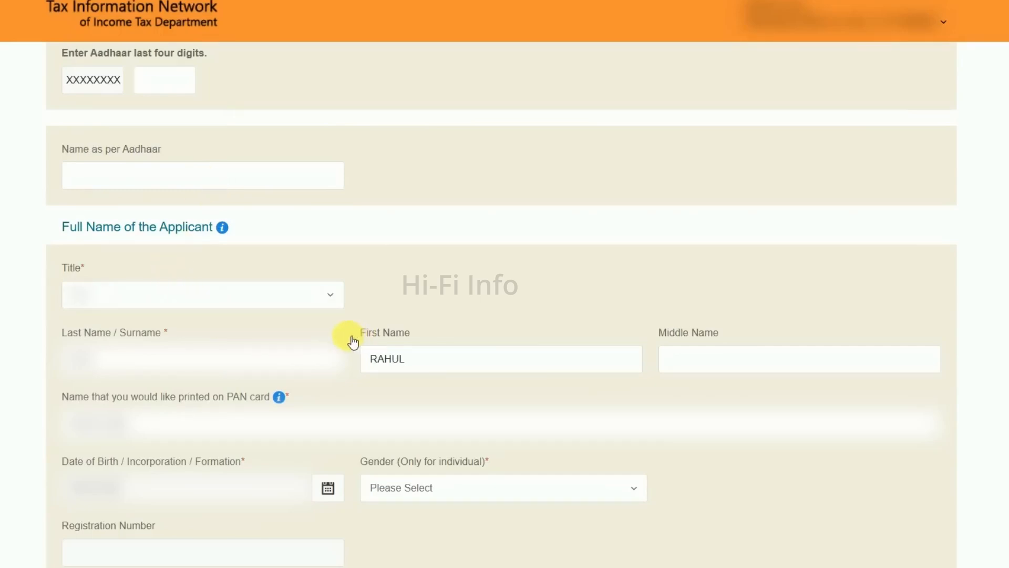
scroll(342, 292, "down", 1)
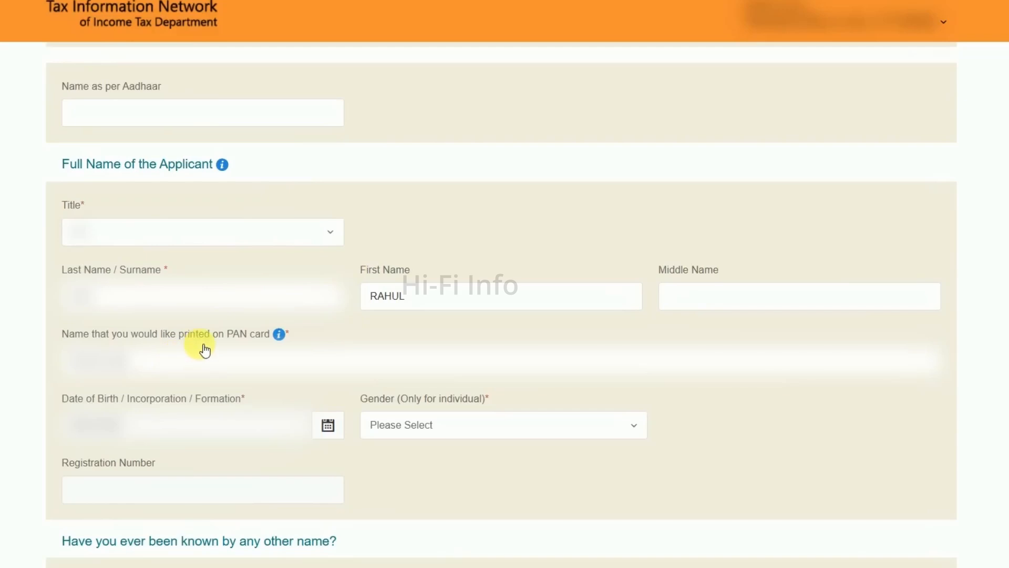
scroll(200, 349, "down", 1)
left_click(463, 371)
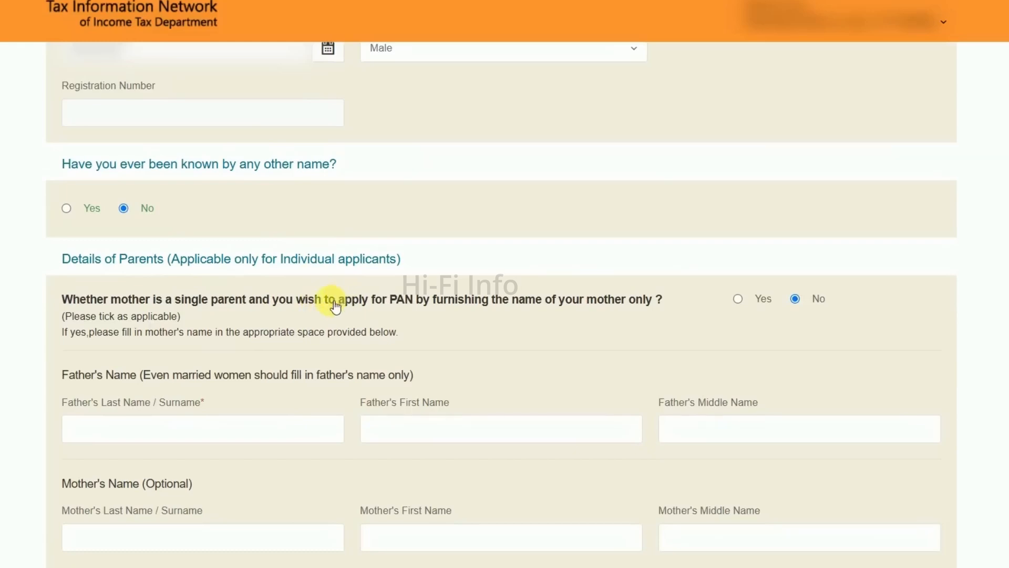
In the contact and other details, set the source of income to No income and the address for communication to Residence
scroll(289, 316, "down", 1)
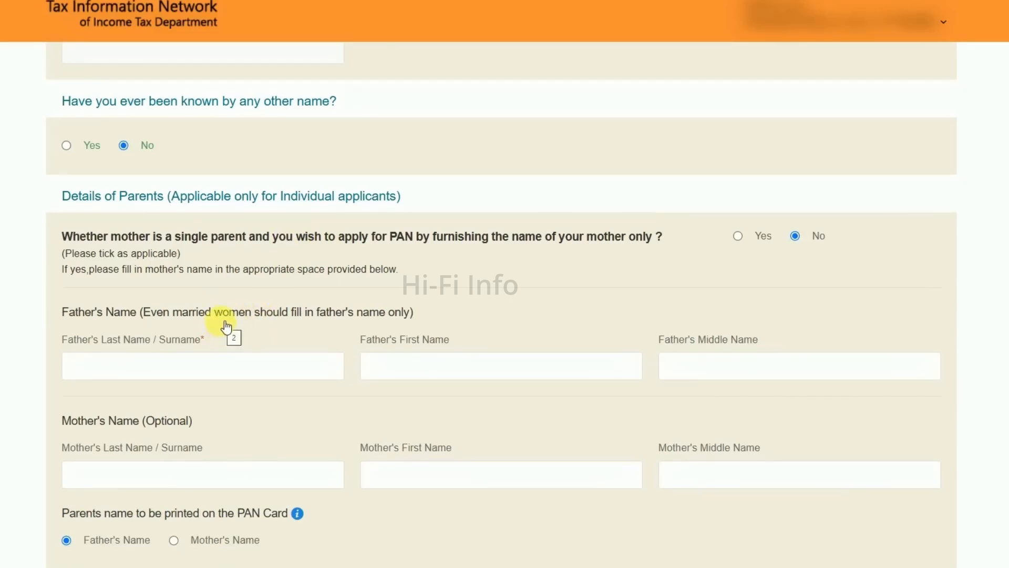
scroll(226, 325, "down", 1)
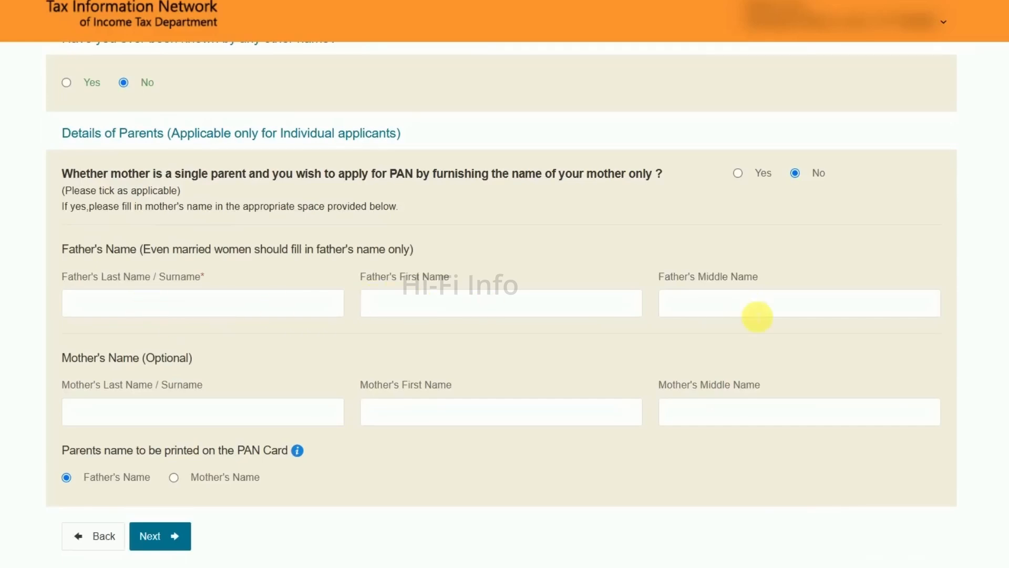
scroll(368, 343, "down", 2)
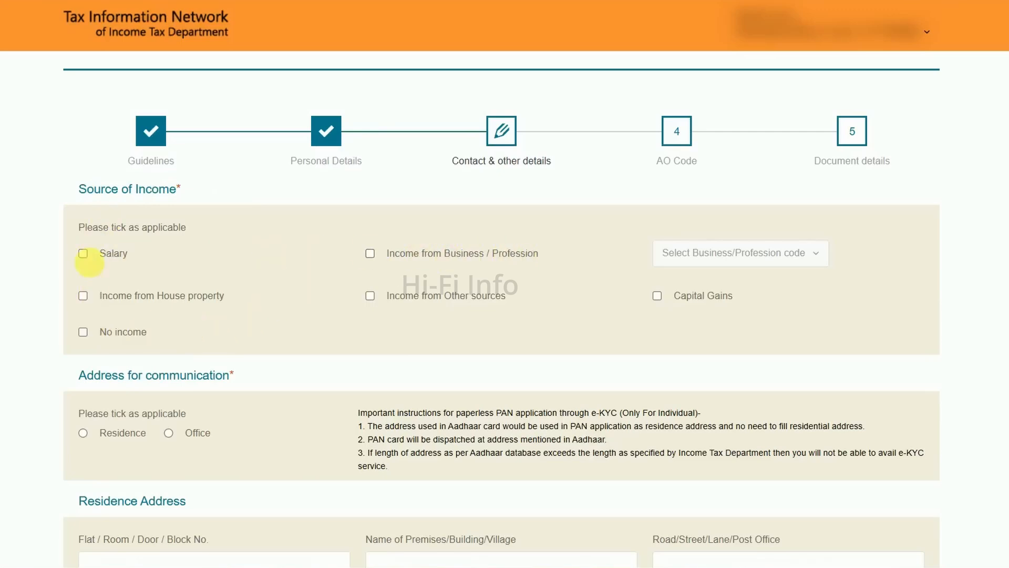
left_click(84, 333)
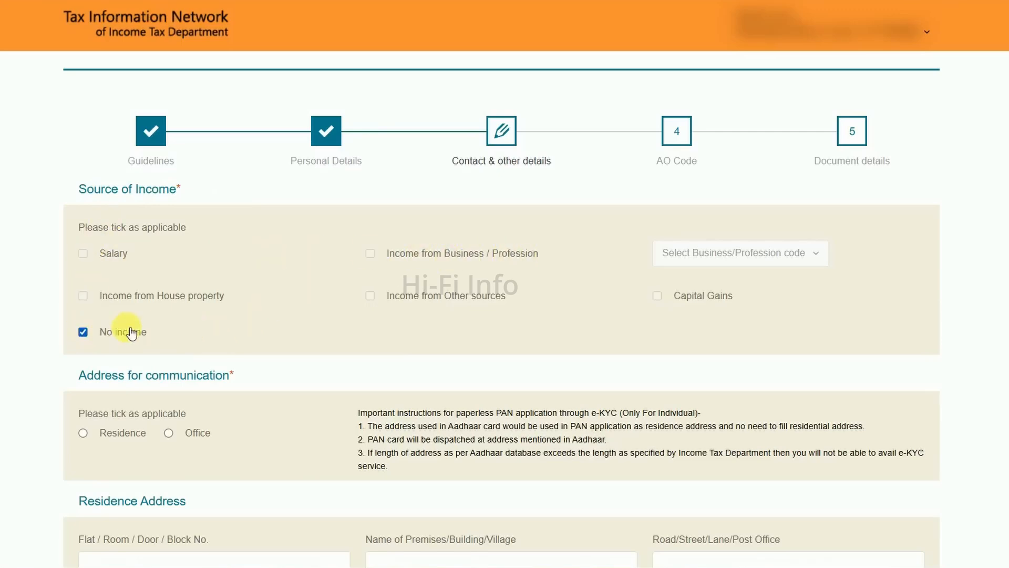
scroll(205, 316, "down", 2)
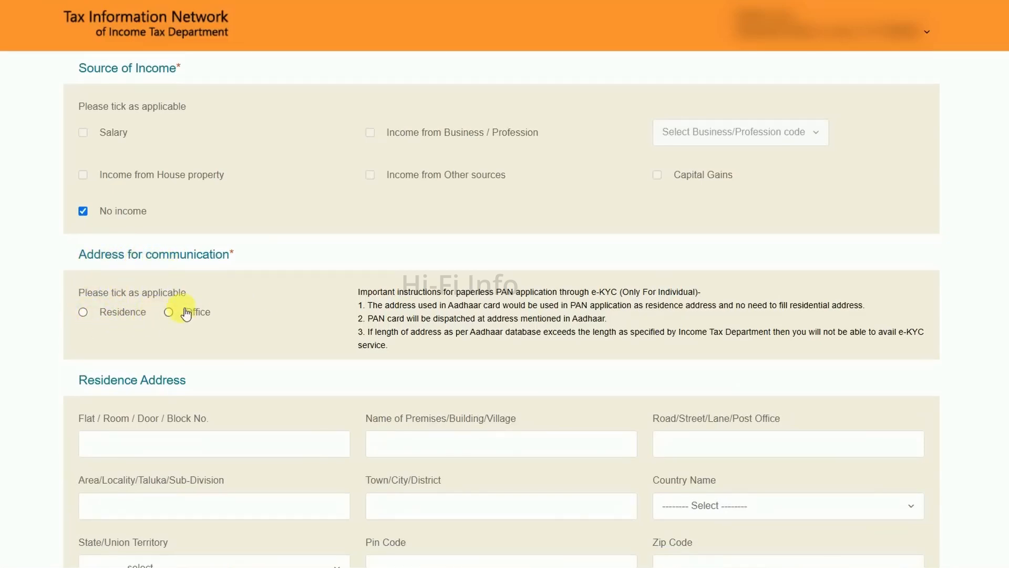
left_click(83, 312)
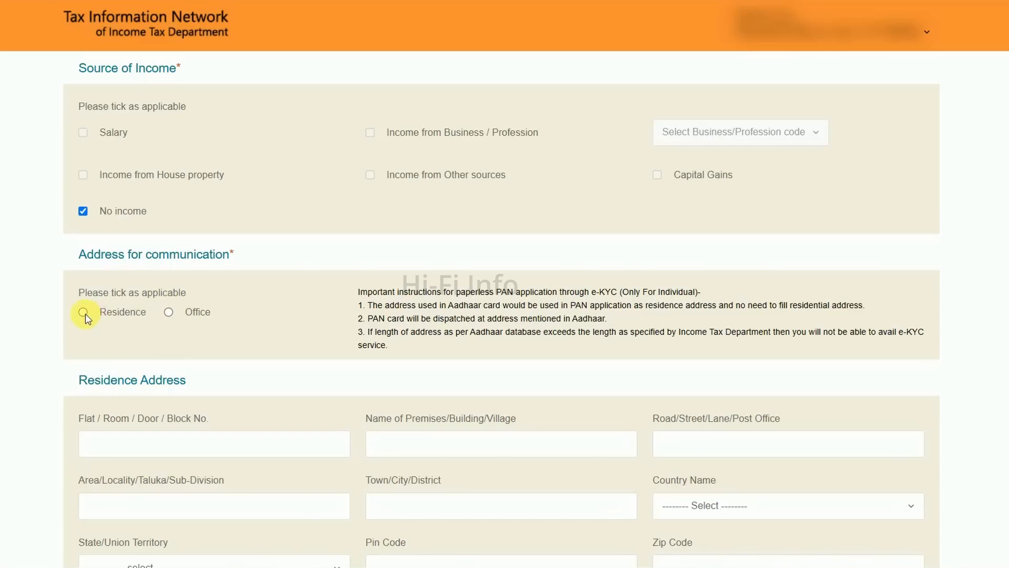
Set the country code of the telephone details to INDIA (91)
scroll(157, 315, "down", 2)
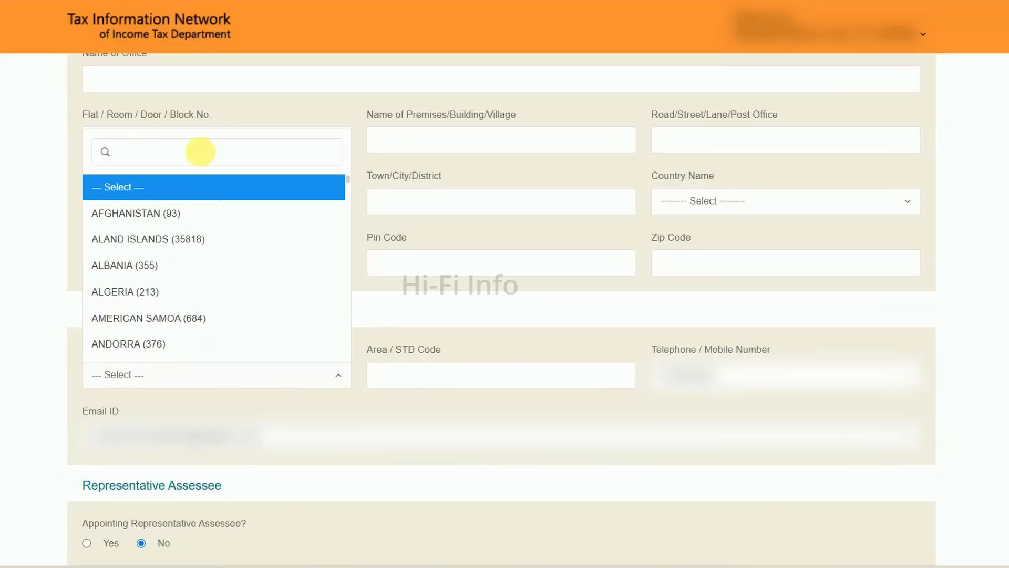
type("indi")
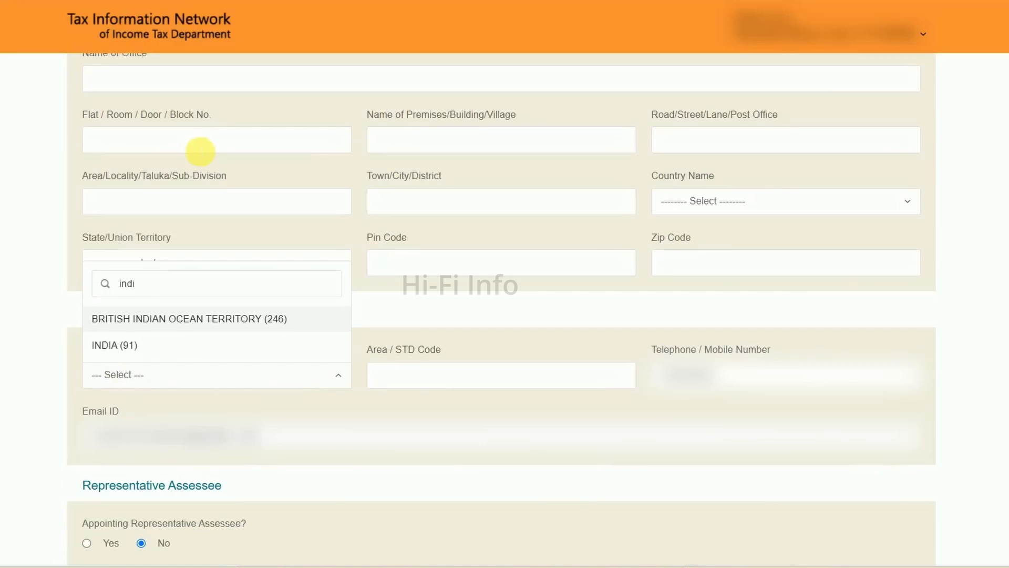
left_click(136, 345)
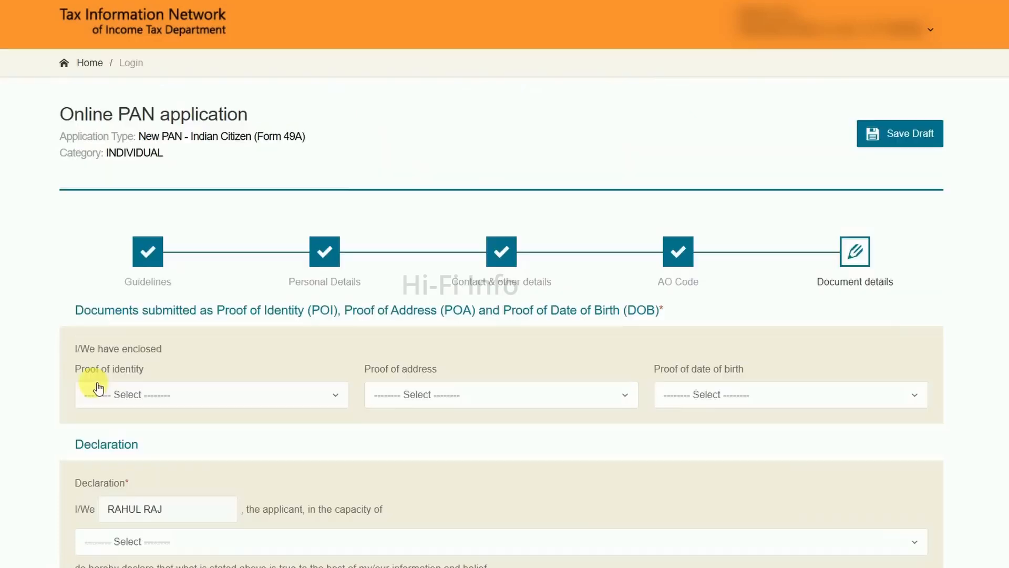
Set the proof of identity to the AADHAAR Card issued by the Unique Identification Authority of India
left_click(157, 398)
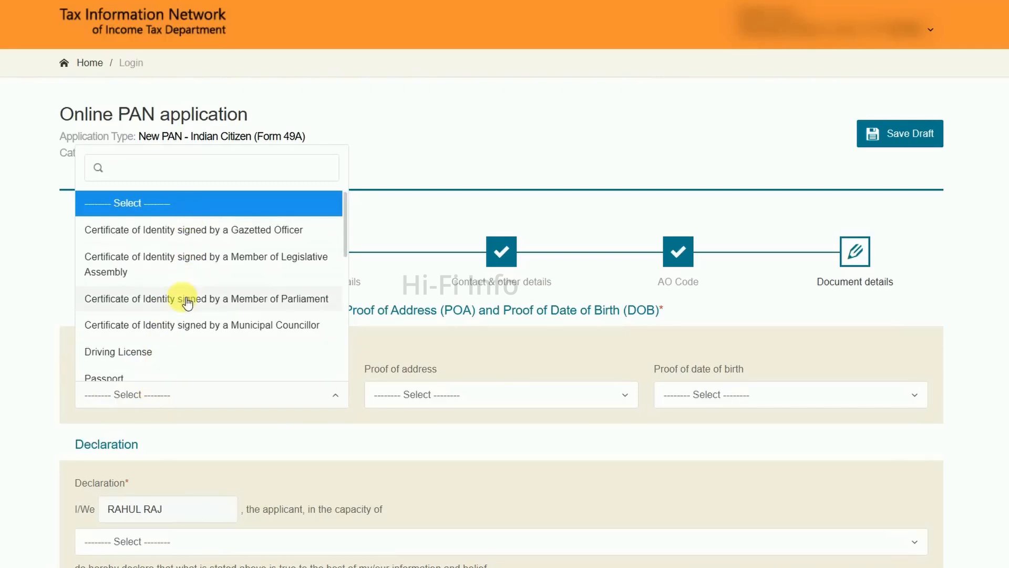
scroll(188, 302, "down", 4)
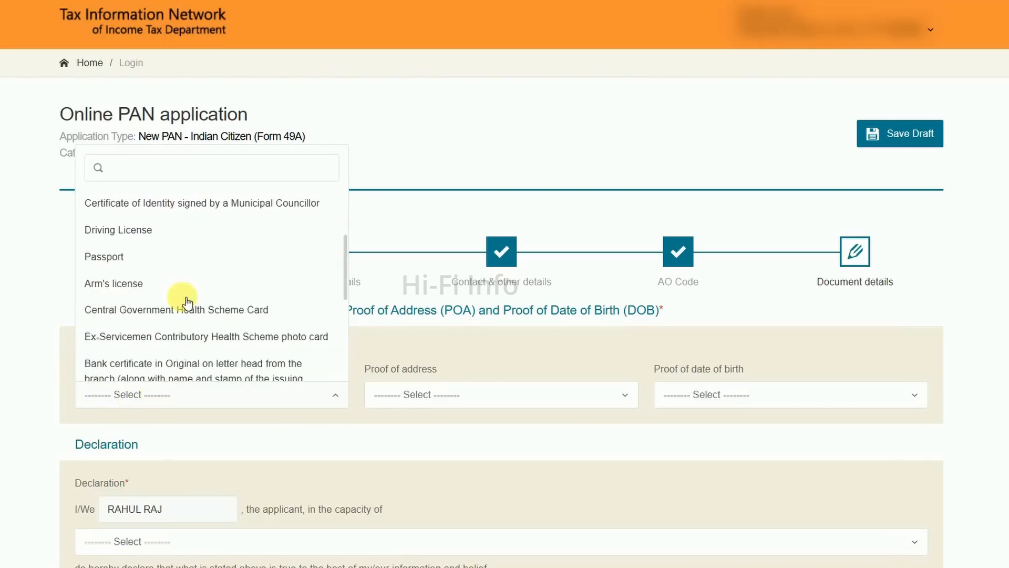
scroll(188, 302, "down", 3)
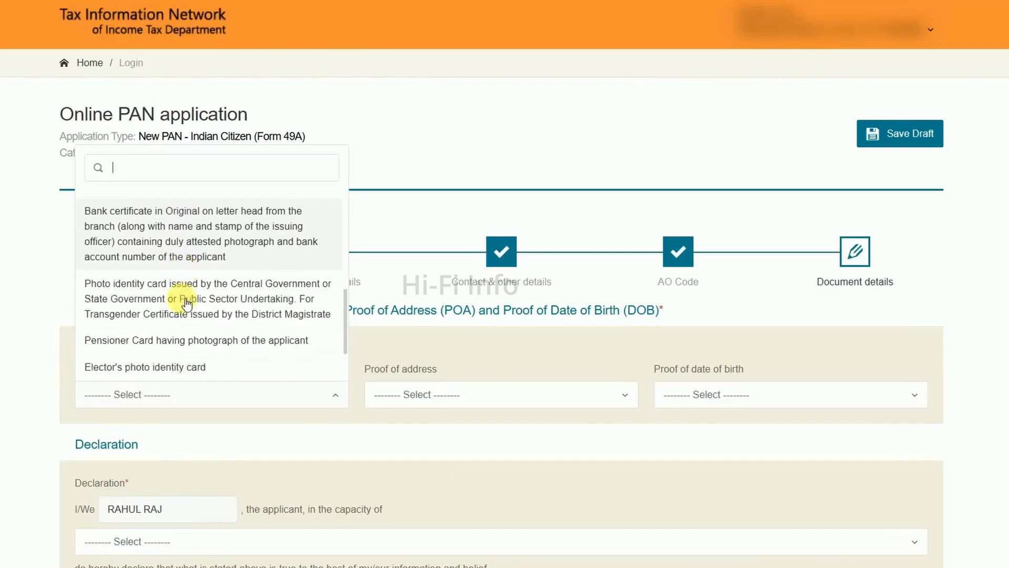
scroll(188, 302, "down", 1)
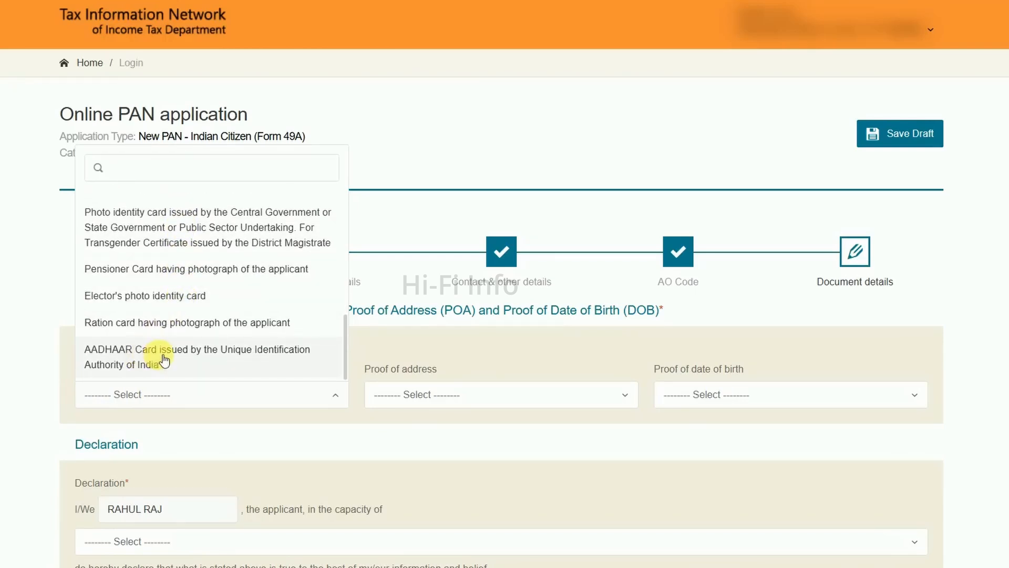
left_click(161, 357)
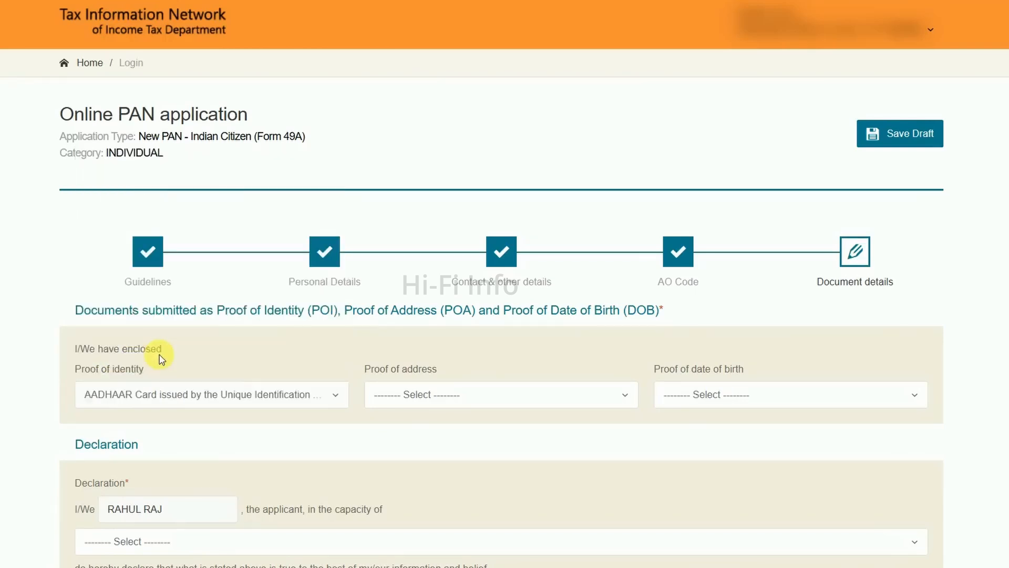
Set the proof of address to the AADHAAR Card issued by the Unique Identification Authority of India
left_click(461, 399)
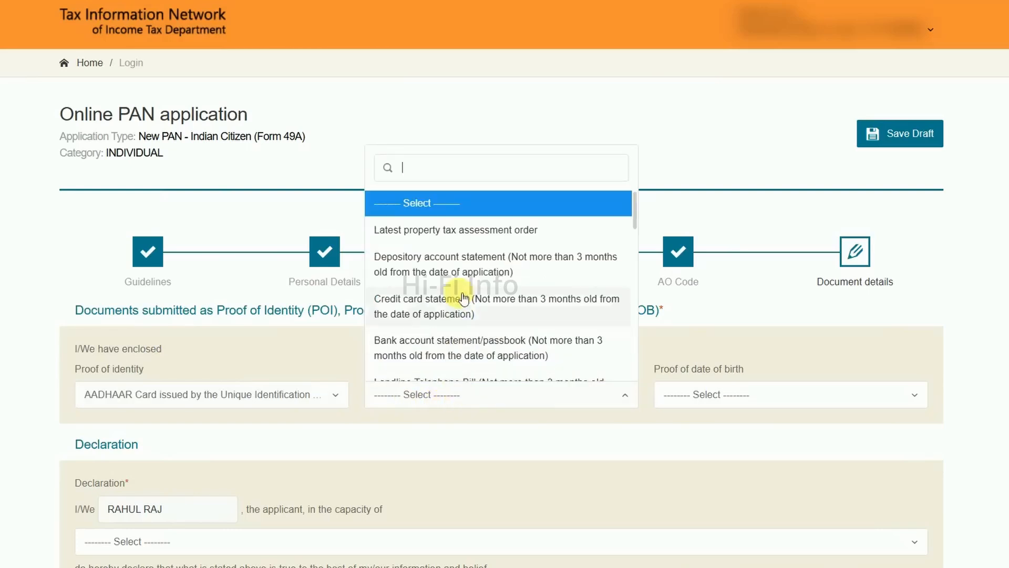
scroll(447, 265, "down", 5)
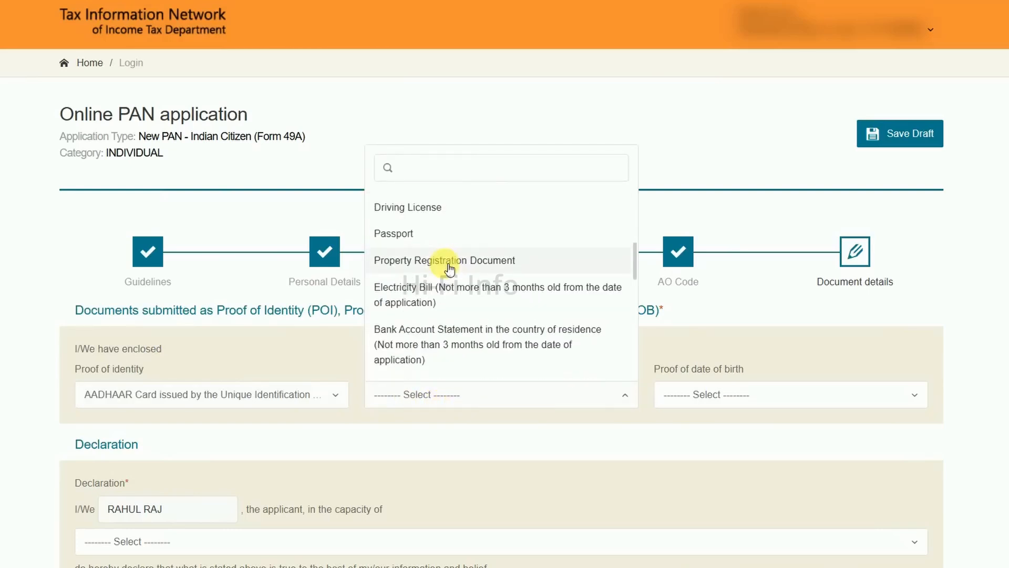
scroll(449, 269, "down", 4)
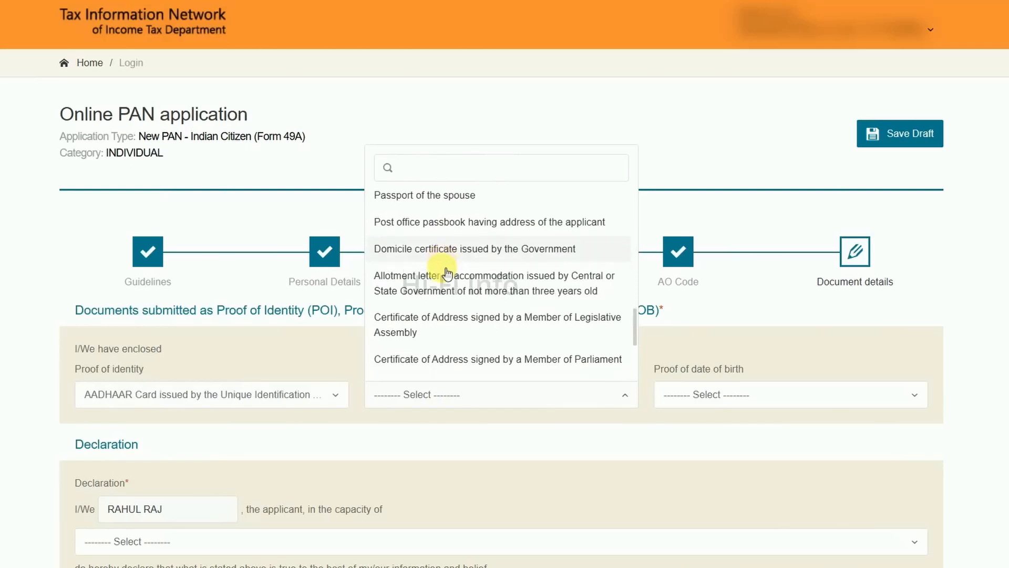
scroll(447, 271, "down", 5)
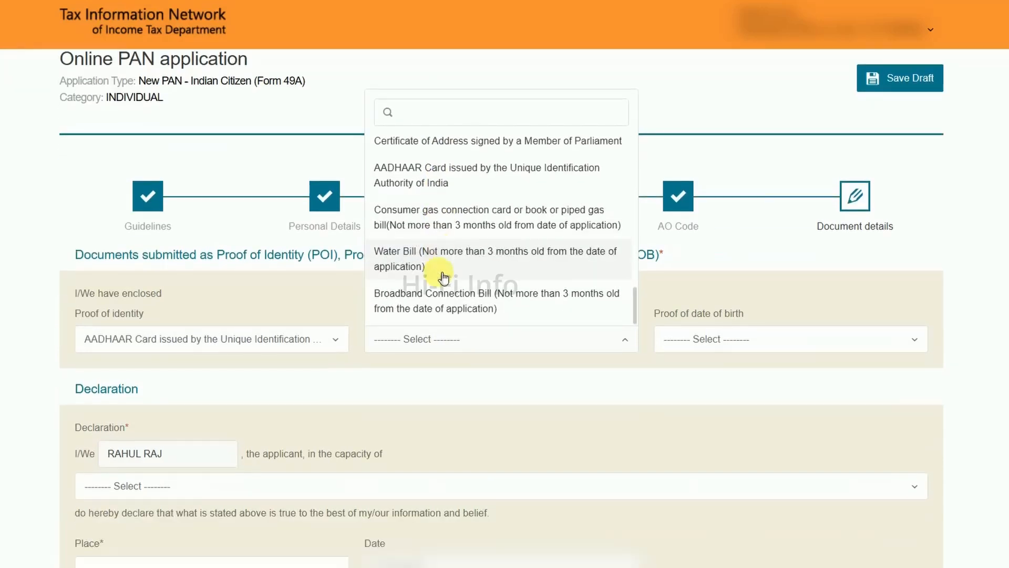
scroll(444, 278, "up", 3)
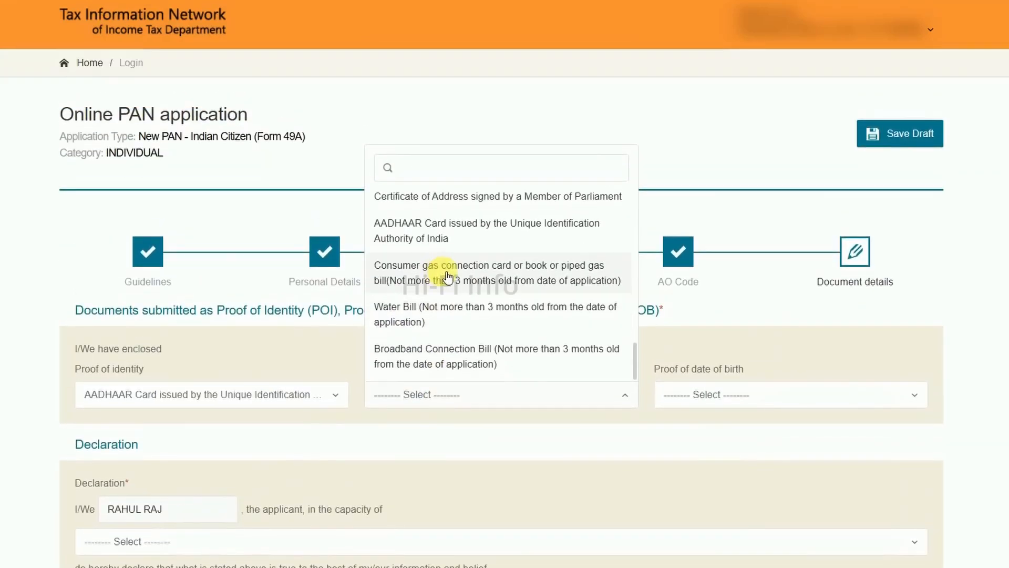
scroll(453, 284, "up", 3)
scroll(450, 285, "down", 1)
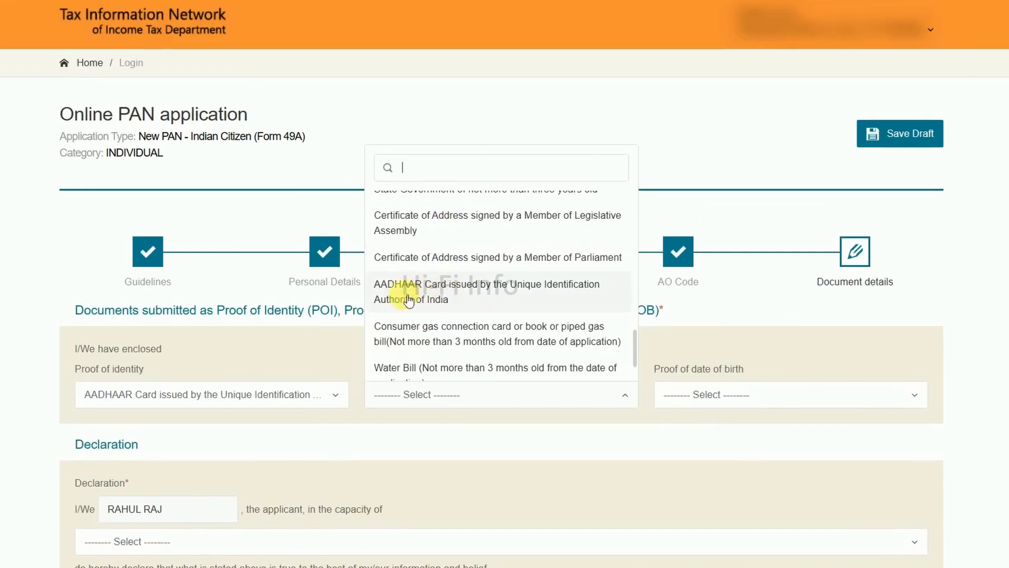
left_click(402, 290)
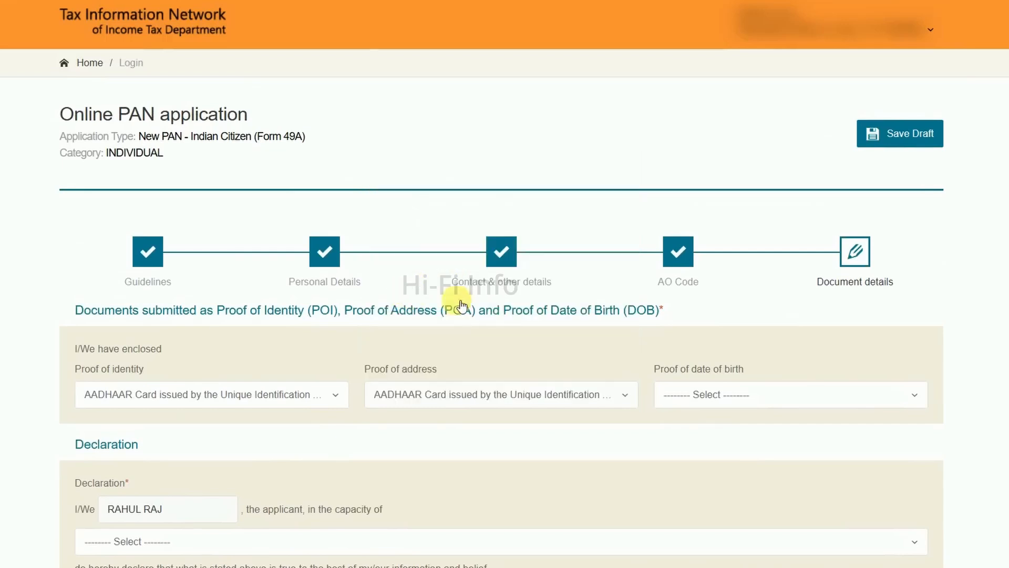
Set the proof of date of birth to the AADHAAR Card issued by the Unique Identification Authority of India
left_click(735, 396)
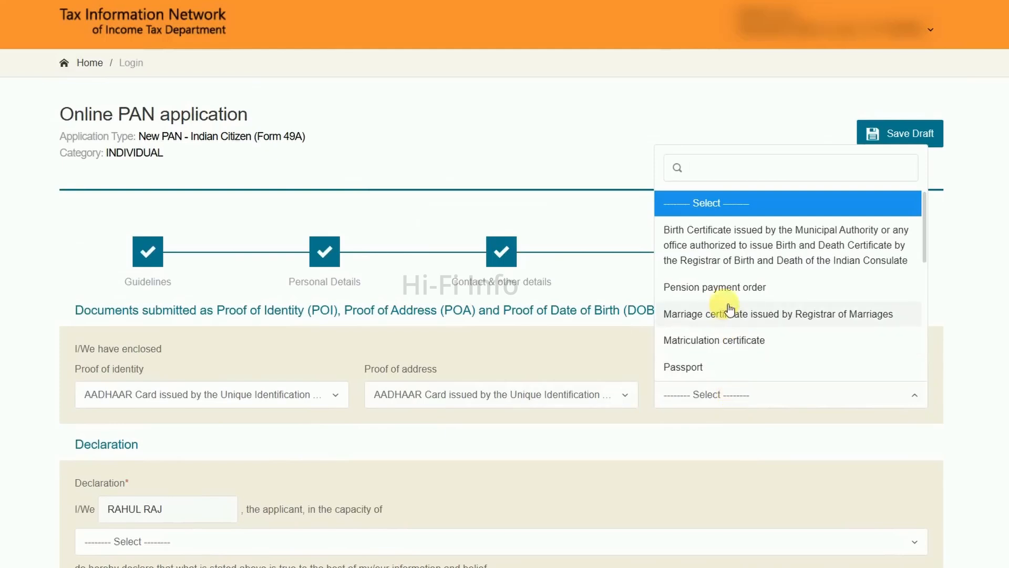
scroll(728, 251, "down", 2)
scroll(728, 253, "down", 3)
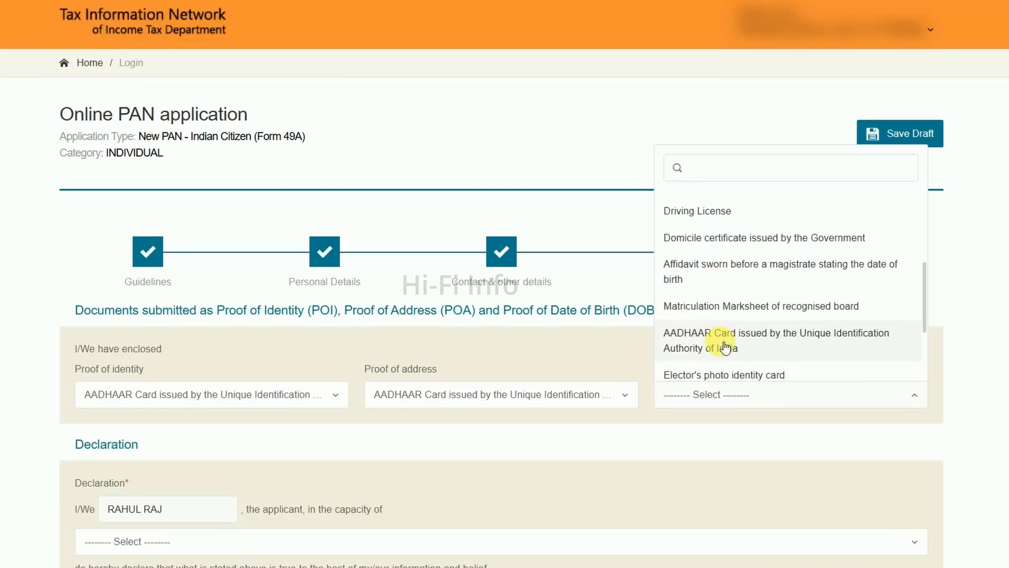
scroll(727, 339, "down", 1)
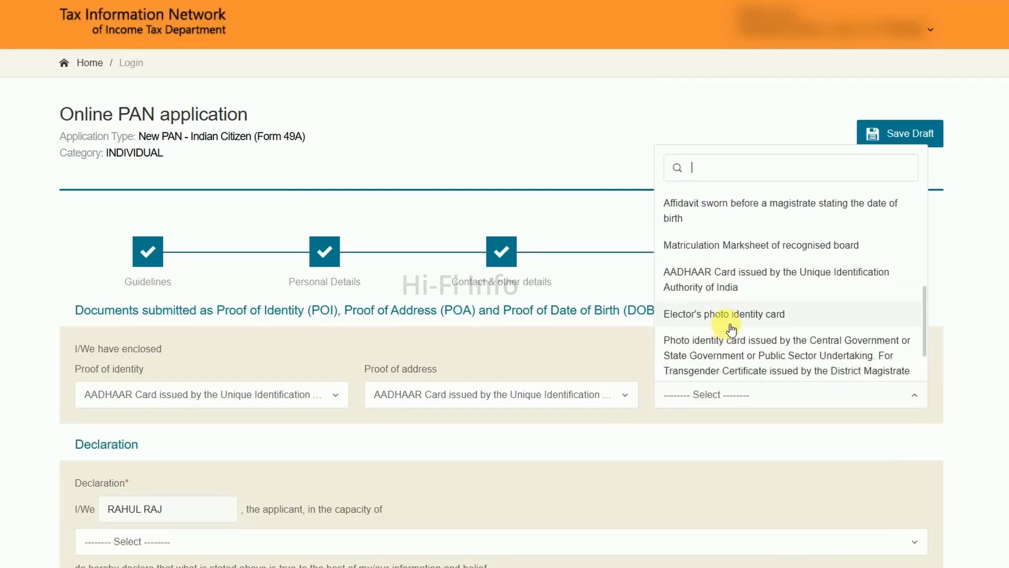
scroll(730, 329, "down", 1)
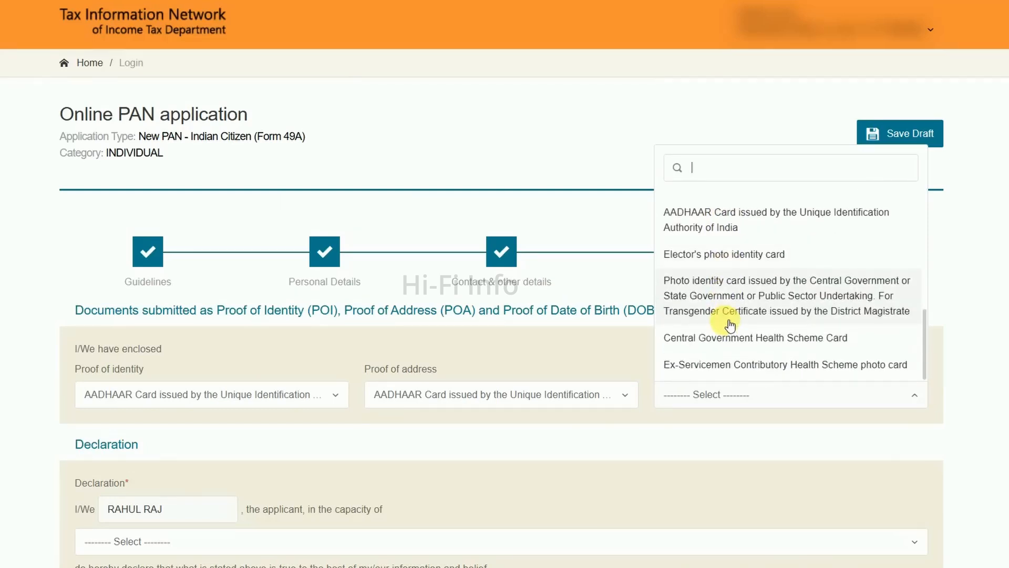
left_click(710, 227)
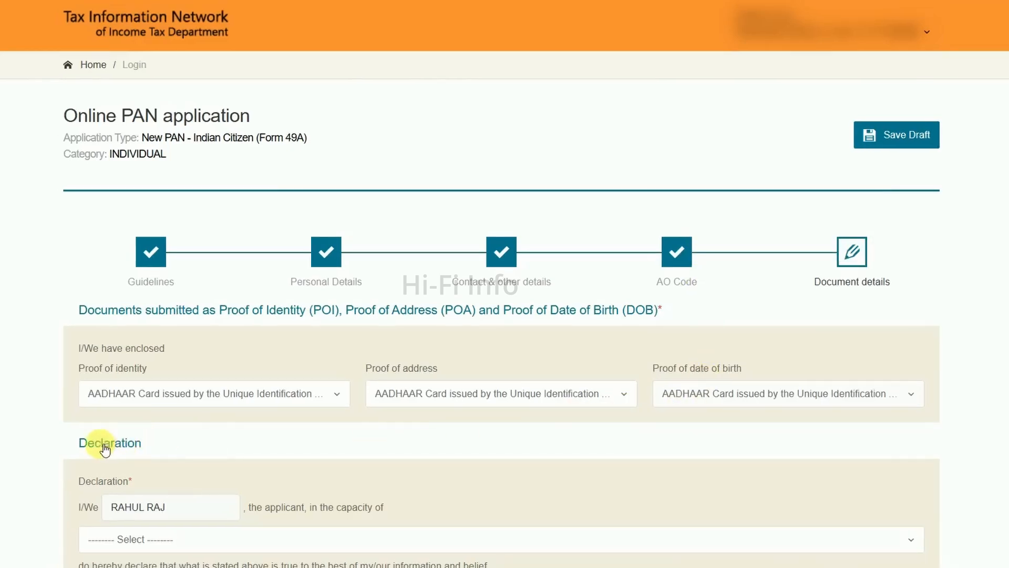
In the declaration, set the capacity of the applicant to Himself/Herself
scroll(168, 446, "down", 1)
scroll(179, 442, "down", 1)
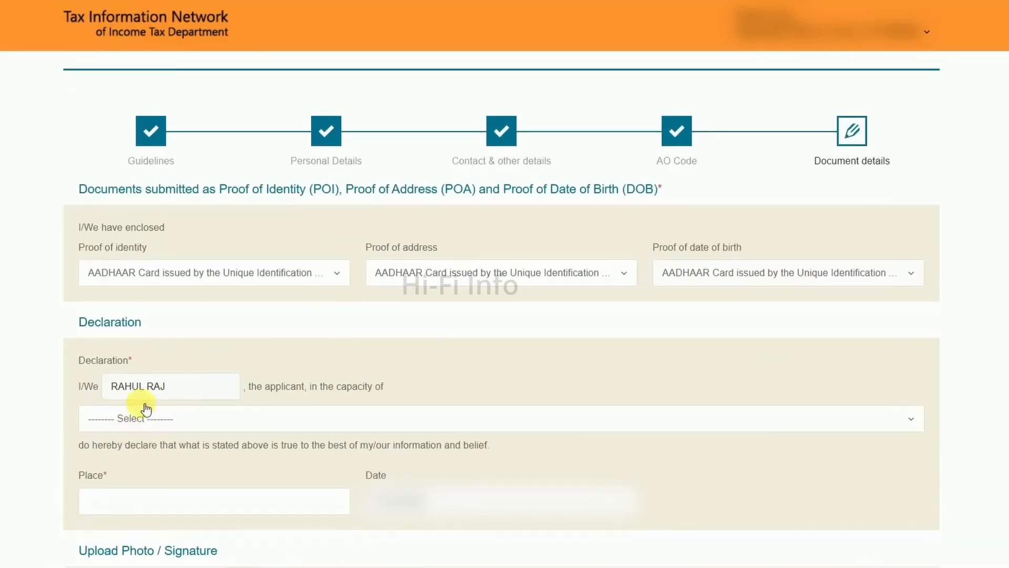
left_click(162, 419)
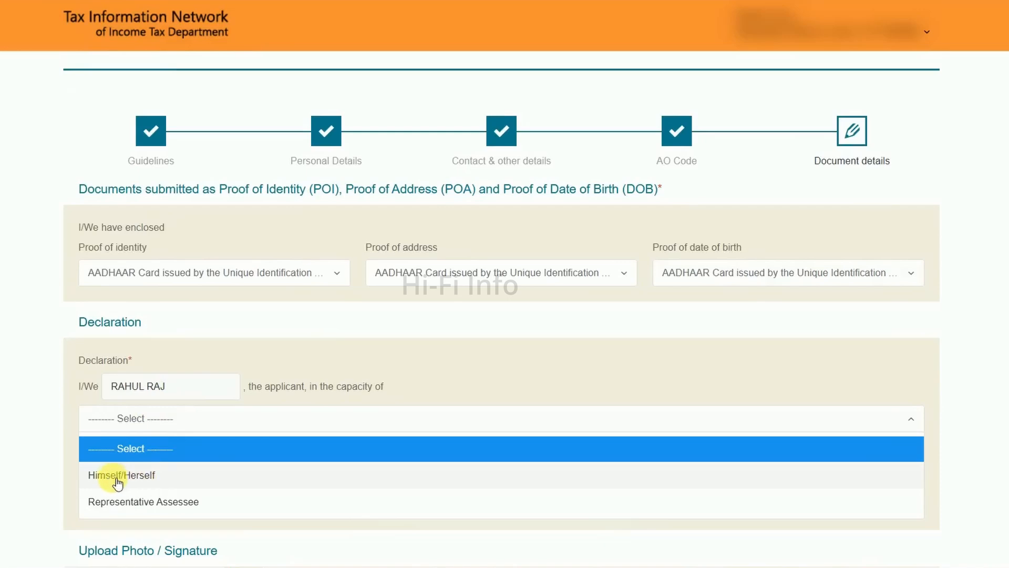
left_click(166, 476)
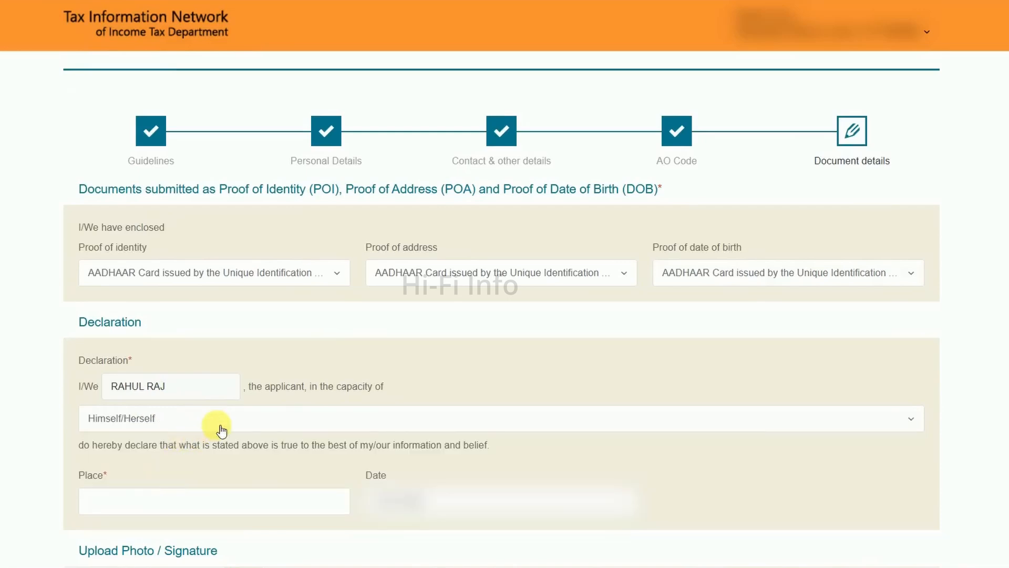
Open the pancardresizer.com site from the Google results for "pan card photo resize" and load the applicant's photo into it
scroll(221, 431, "down", 2)
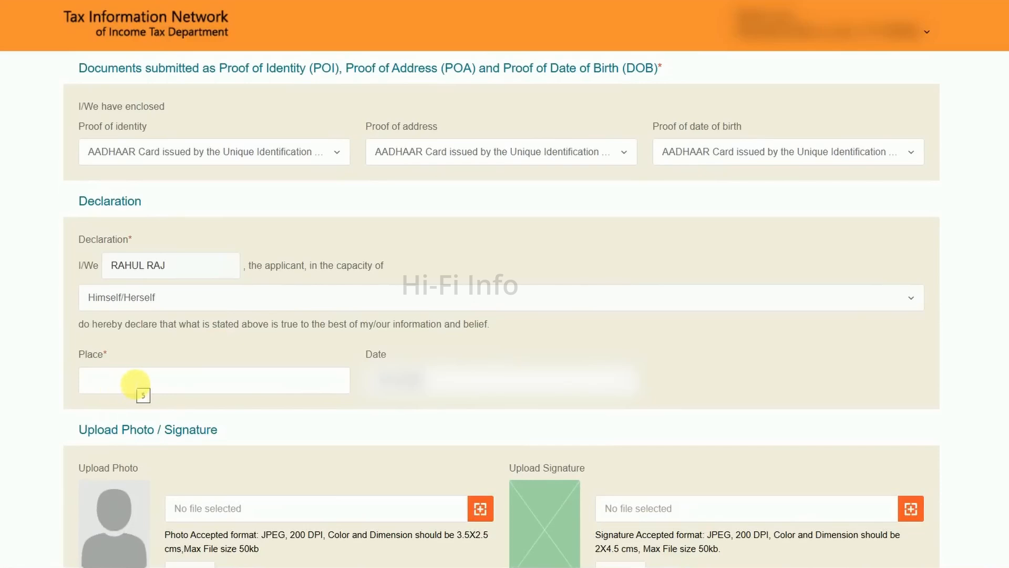
scroll(135, 384, "down", 5)
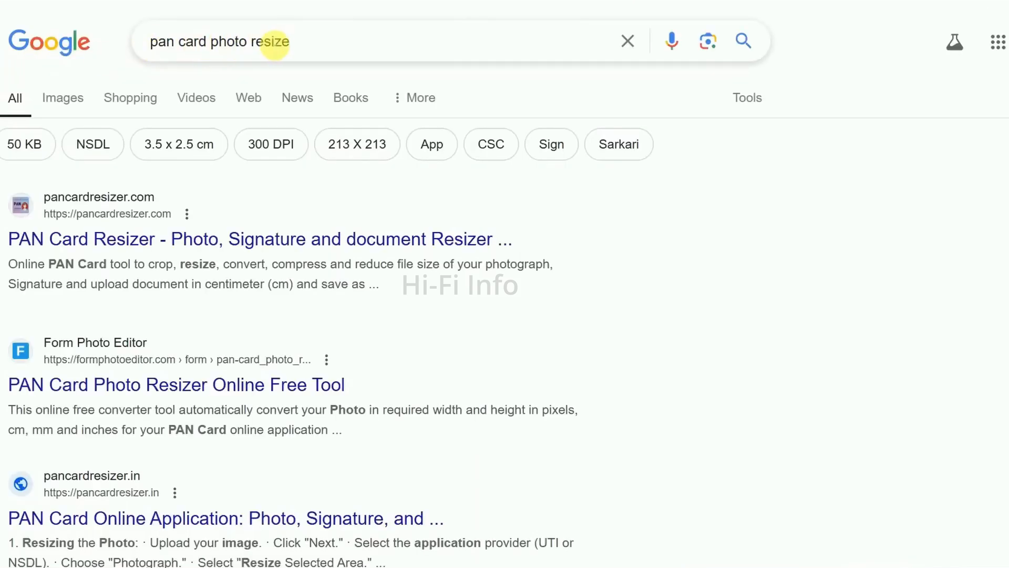
left_click(89, 243)
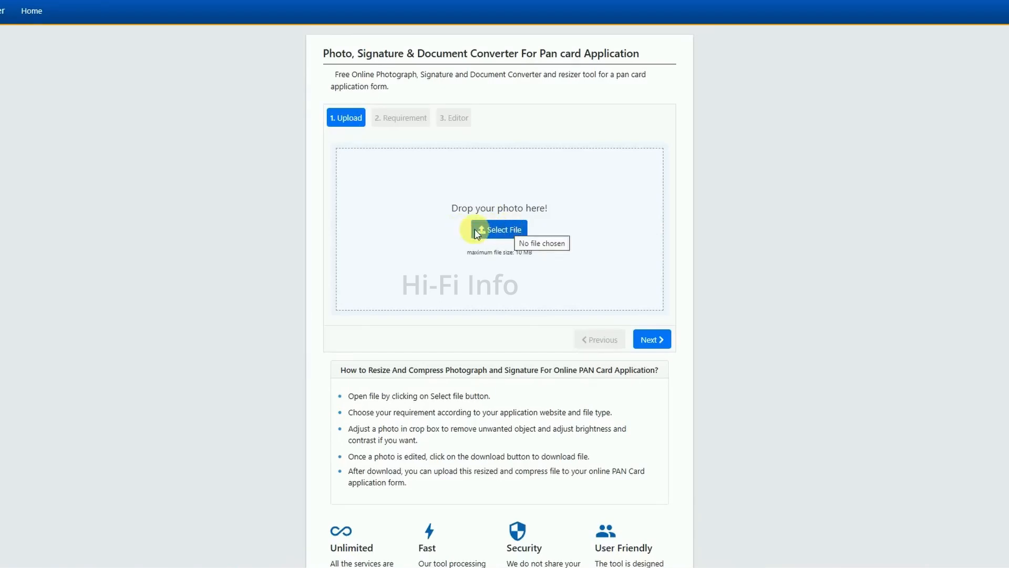
left_click(511, 228)
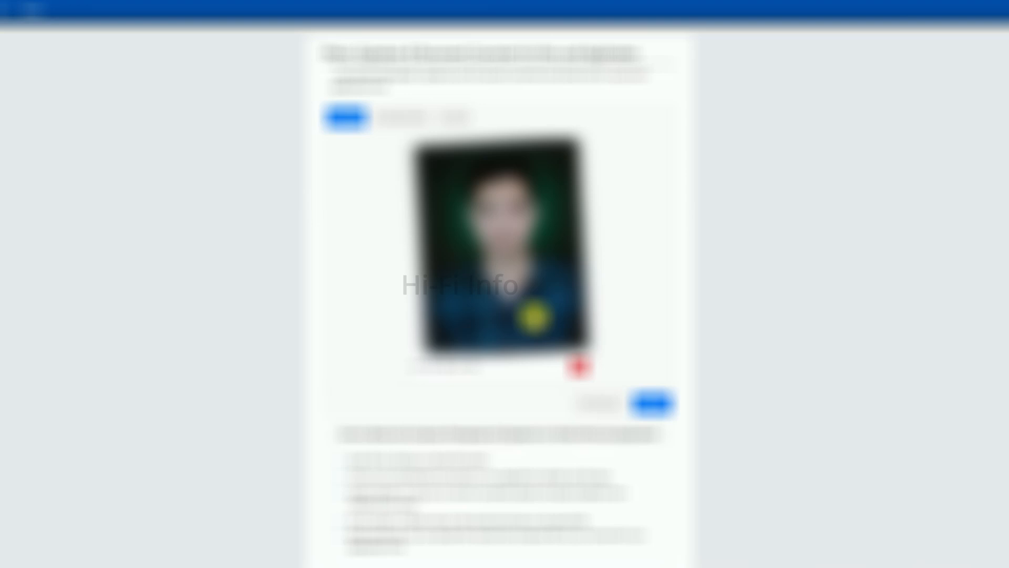
left_click(657, 405)
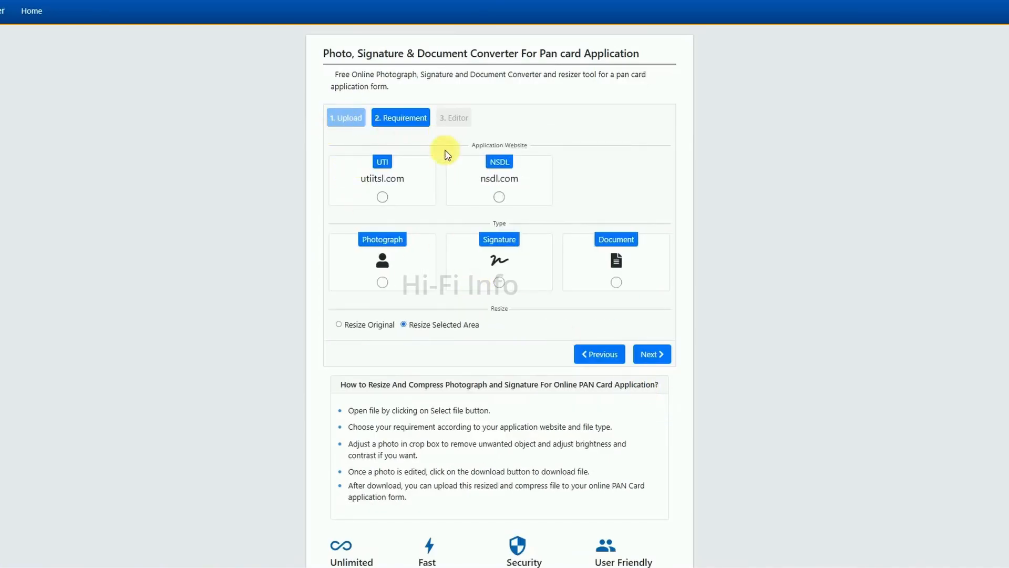
Resize the photo for the NSDL application website as a Photograph and download the result
left_click(500, 197)
left_click(381, 281)
left_click(652, 354)
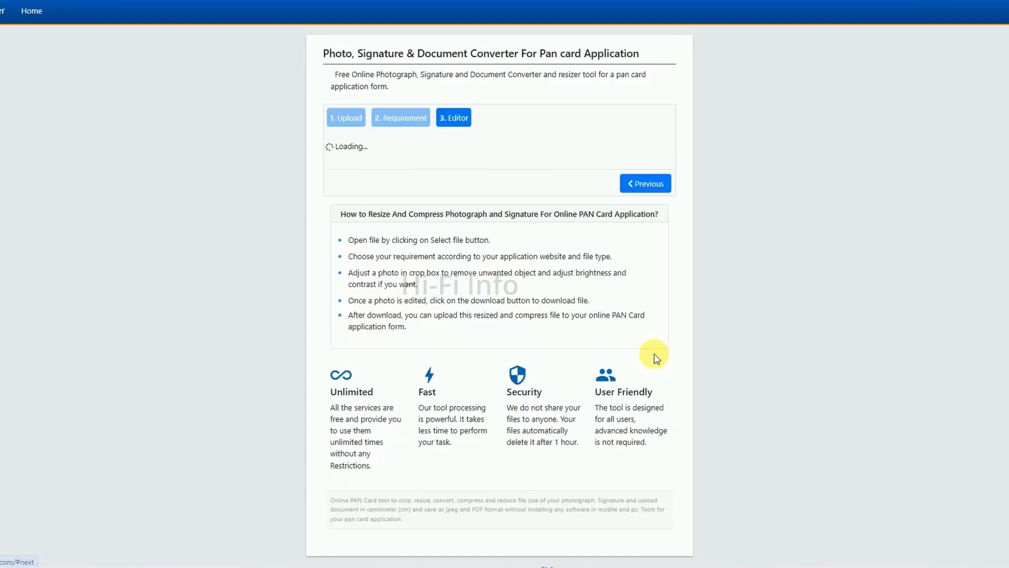
left_click(650, 309)
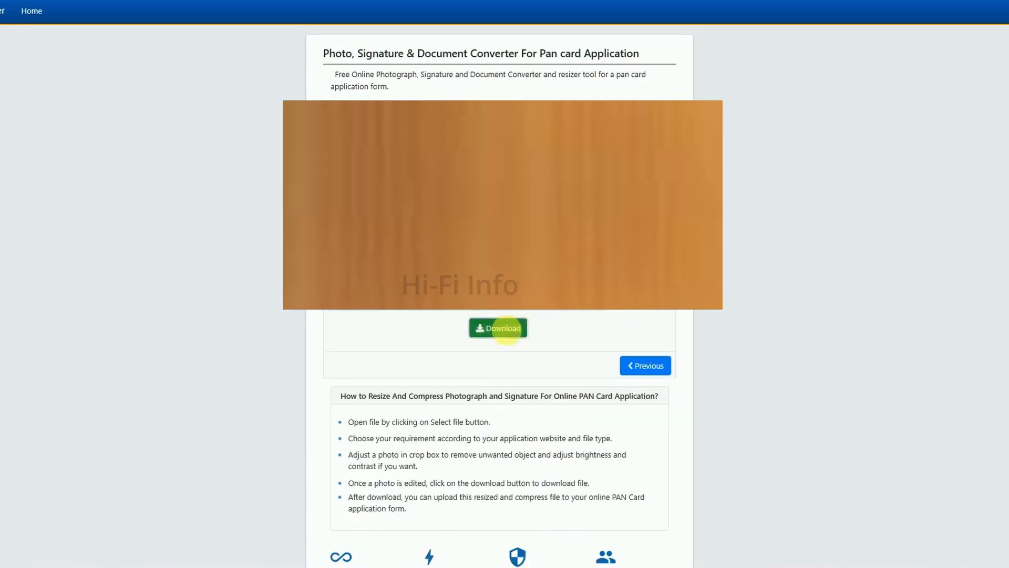
left_click(516, 328)
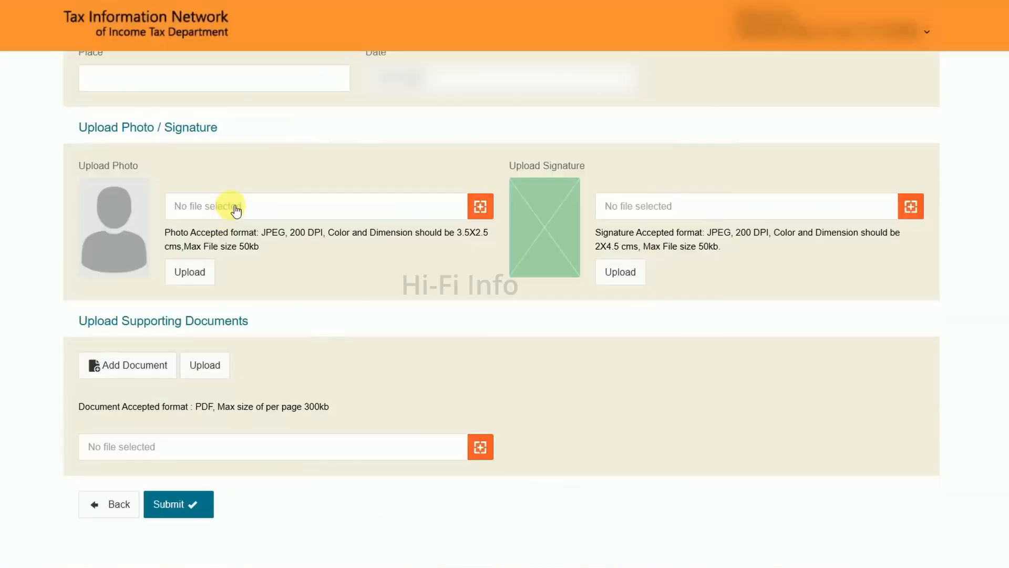
Return to the PAN application and upload the resized photo 6783e35c12906_download.jpg as the applicant's photo
left_click(446, 211)
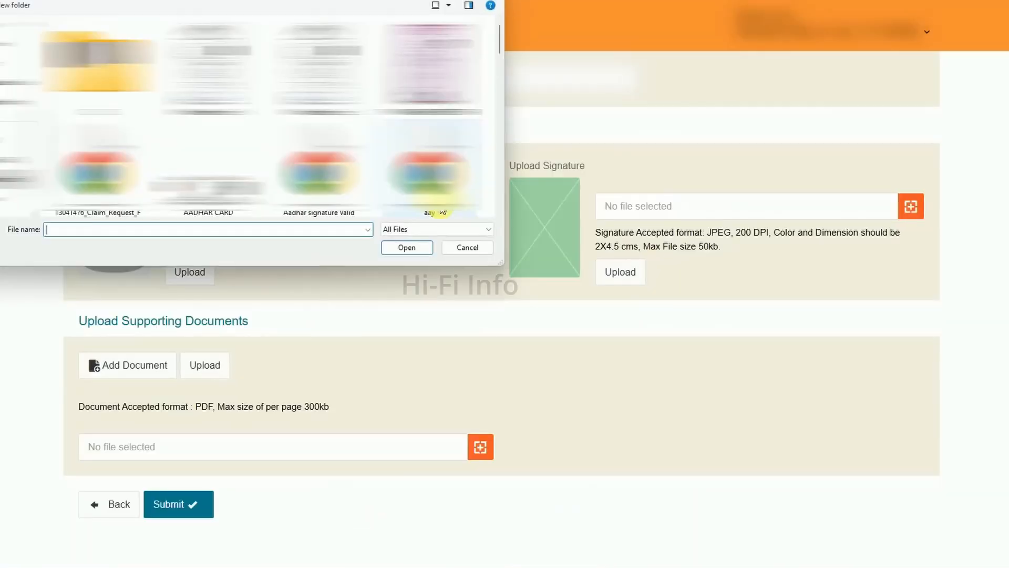
left_click(7, 124)
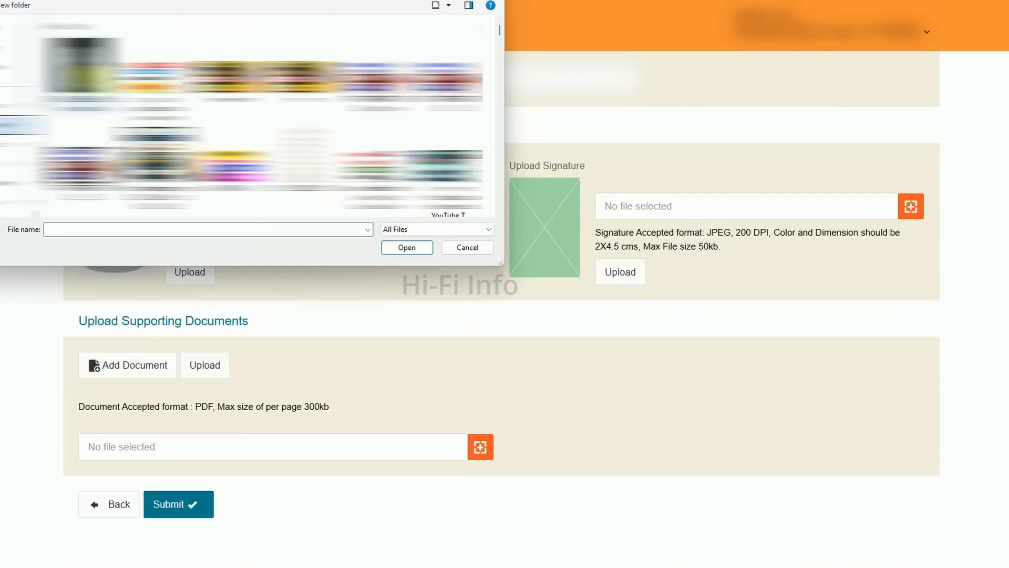
double_click(86, 84)
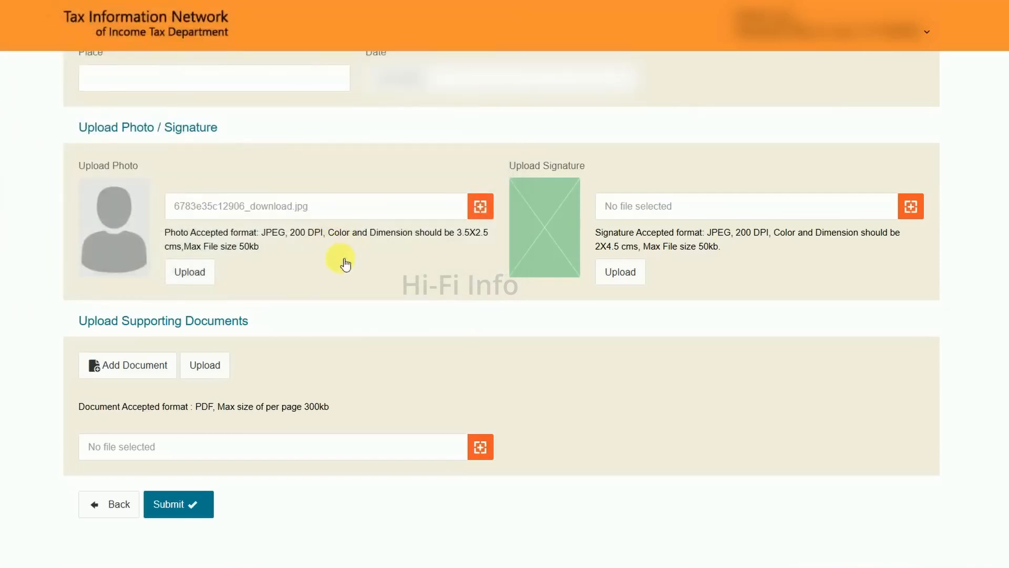
left_click(189, 273)
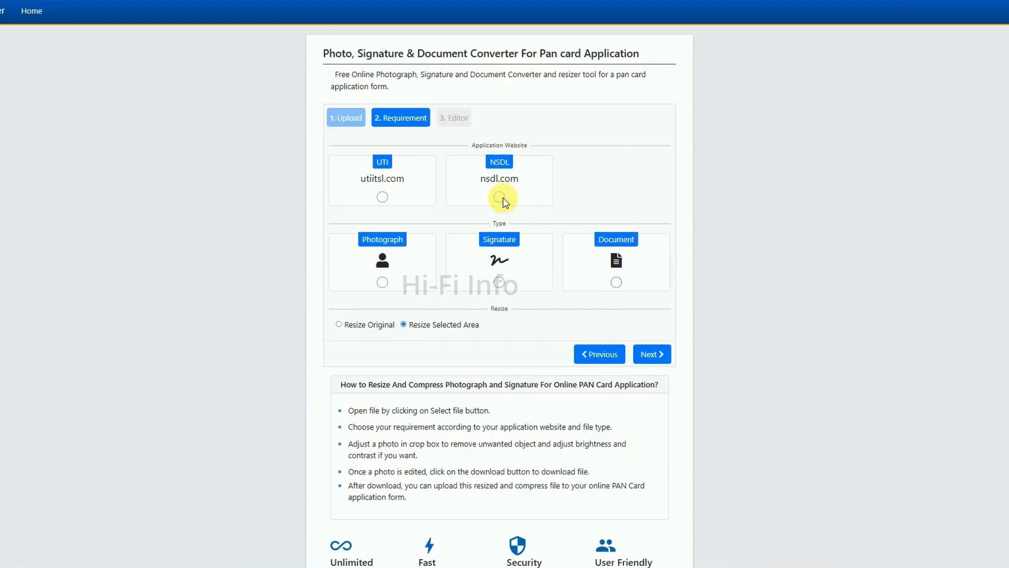
In the PAN Card Resizer, set the application website to NSDL and the type to Signature, and continue to the editor
left_click(499, 198)
left_click(500, 283)
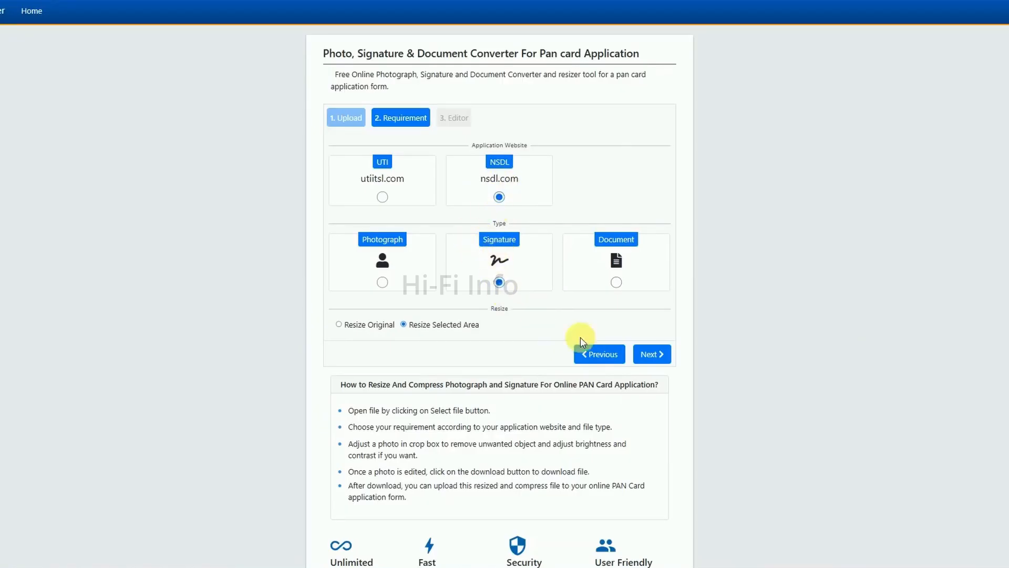
left_click(652, 354)
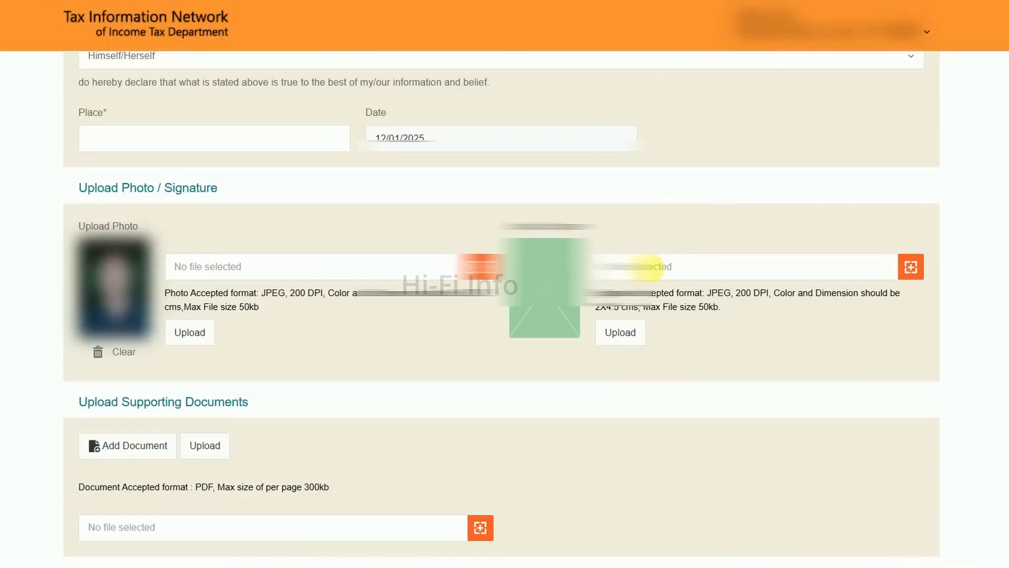
Search Google for "convert jpg to pdf" and open the iLovePDF JPG to PDF converter for the supporting document
scroll(657, 272, "down", 3)
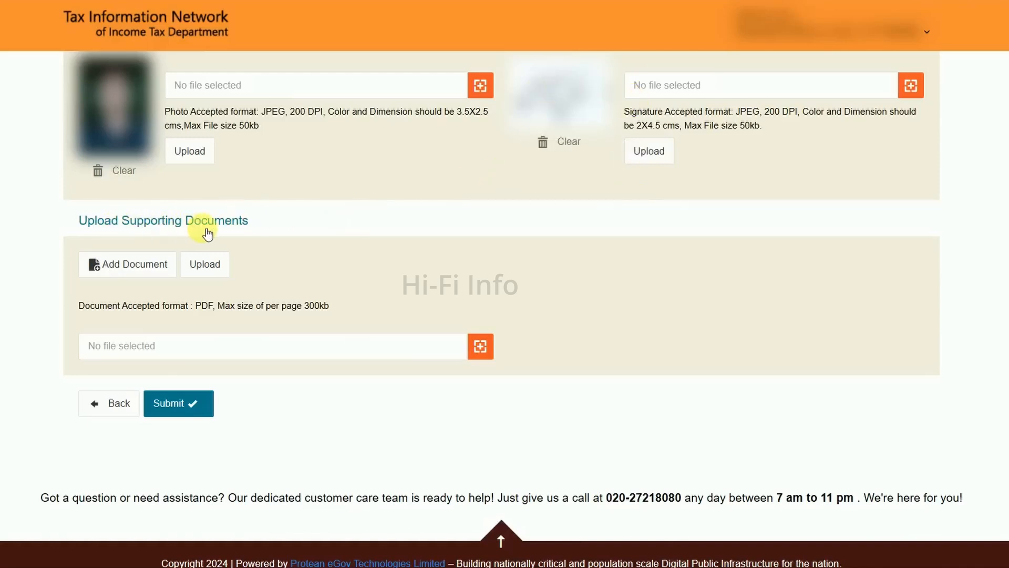
scroll(253, 248, "down", 1)
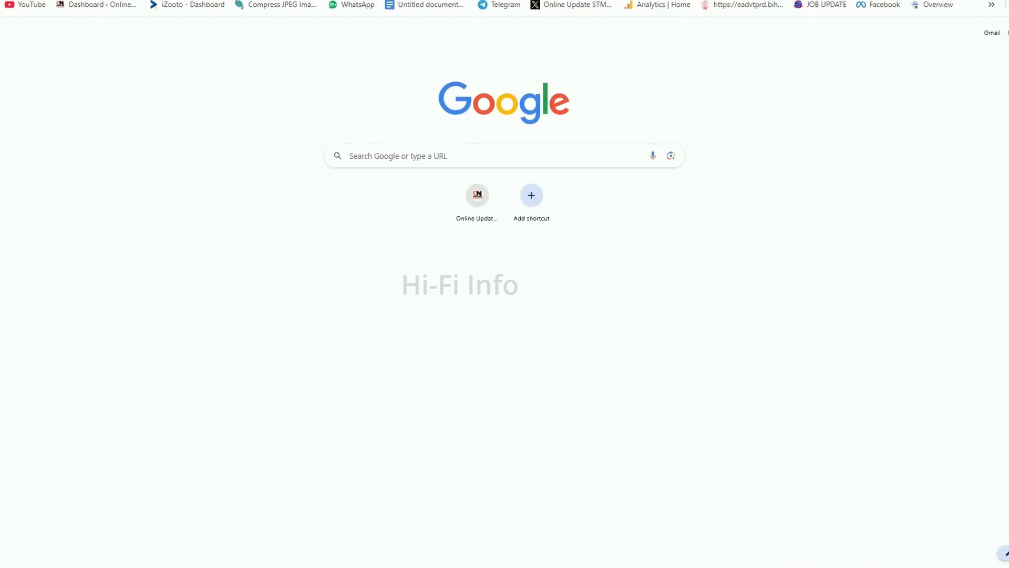
type("convert jpg to pdf")
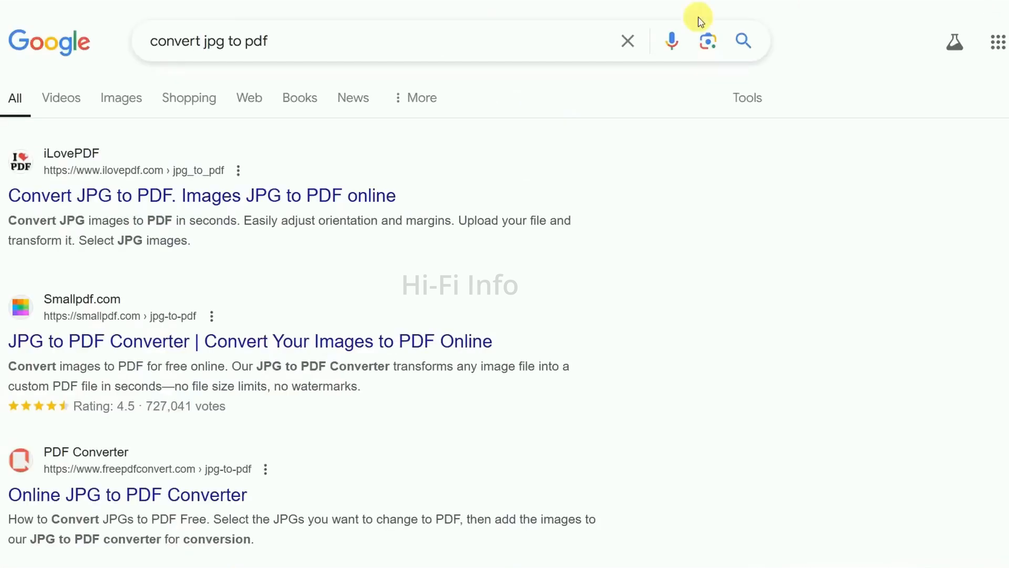
left_click(162, 203)
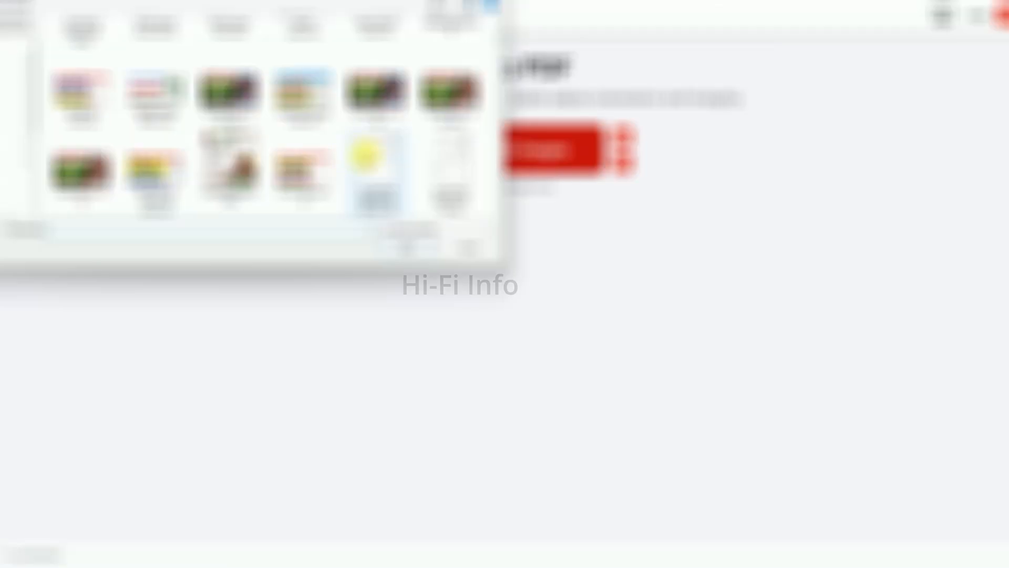
Select the two supporting document images and convert them to PDF with iLovePDF
left_click(368, 156)
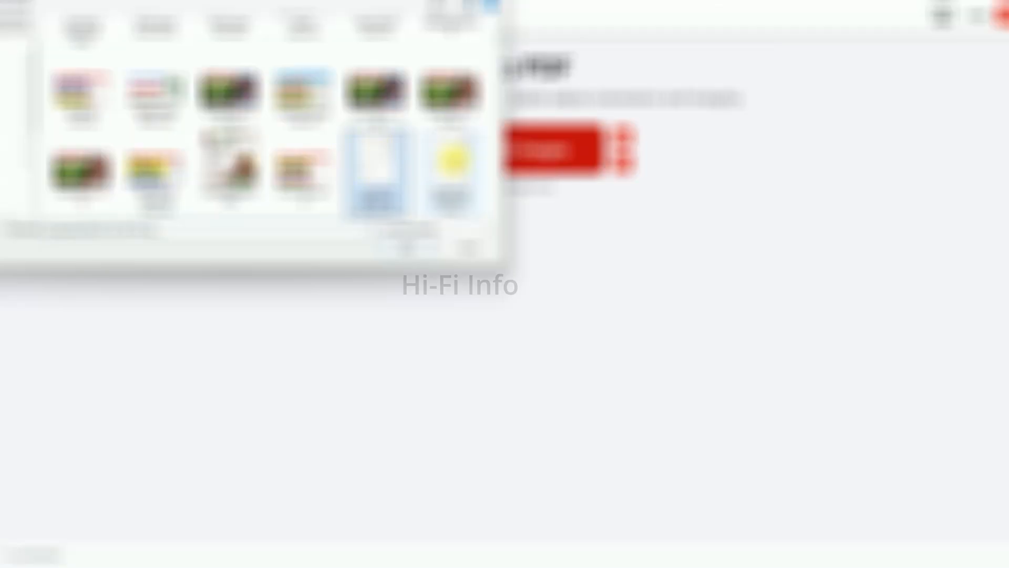
left_click(454, 159, "ctrl")
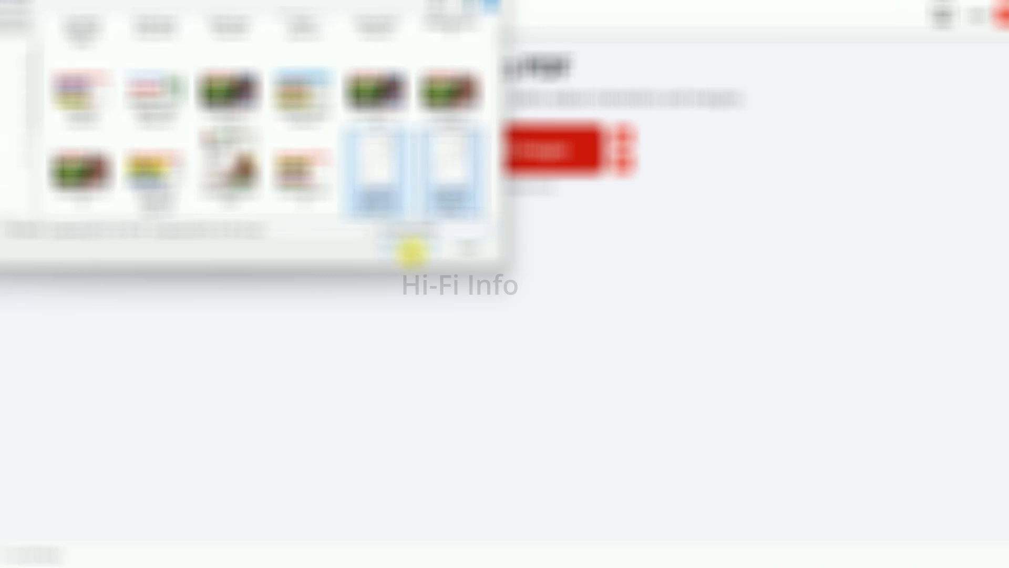
left_click(412, 252)
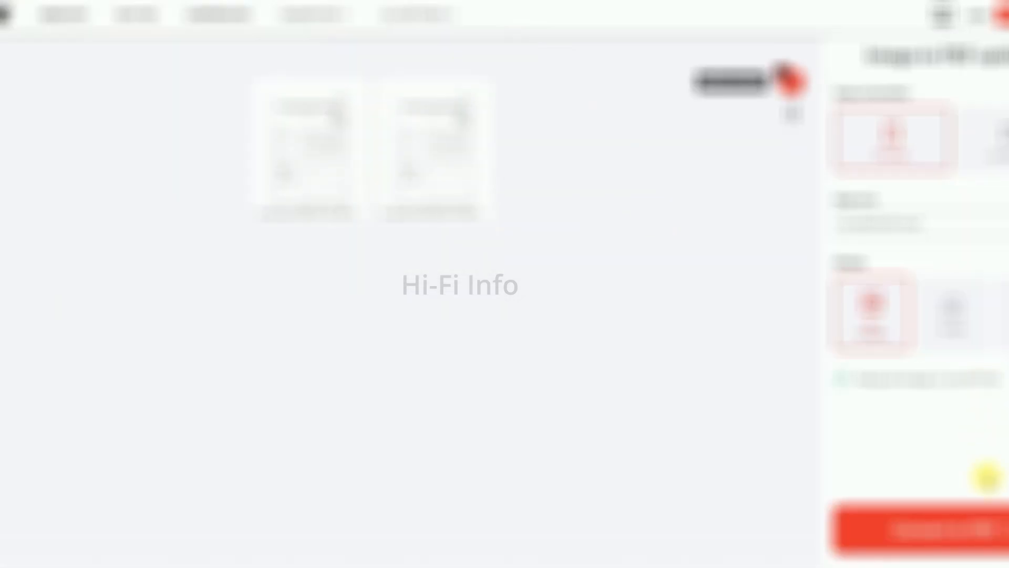
left_click(983, 533)
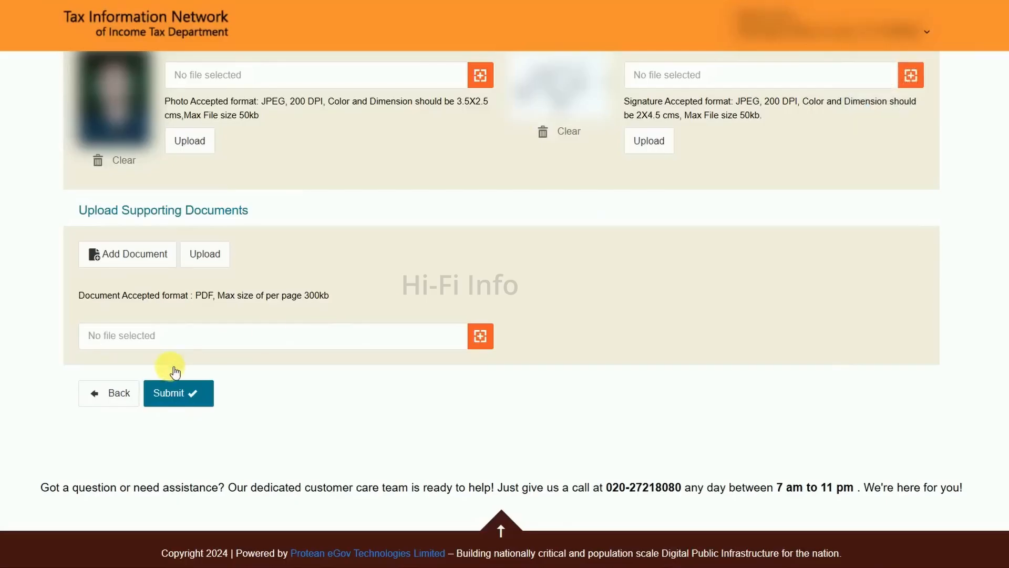
left_click(187, 338)
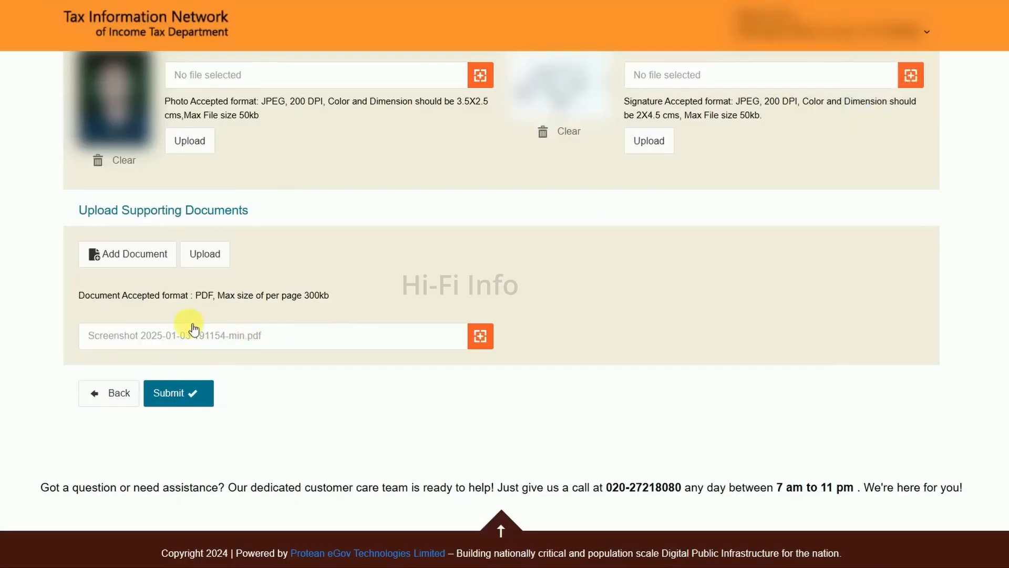
left_click(205, 255)
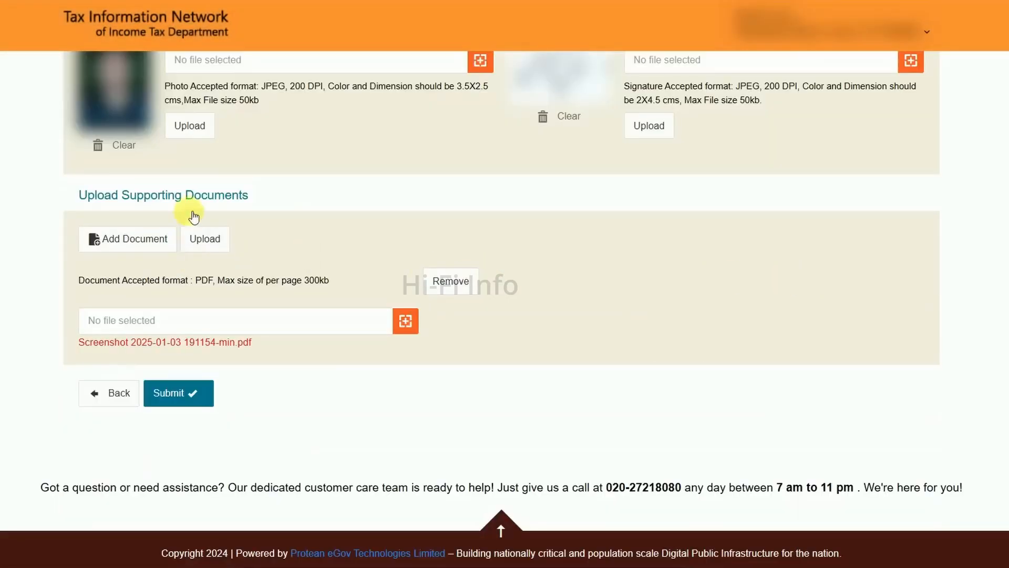
left_click(188, 403)
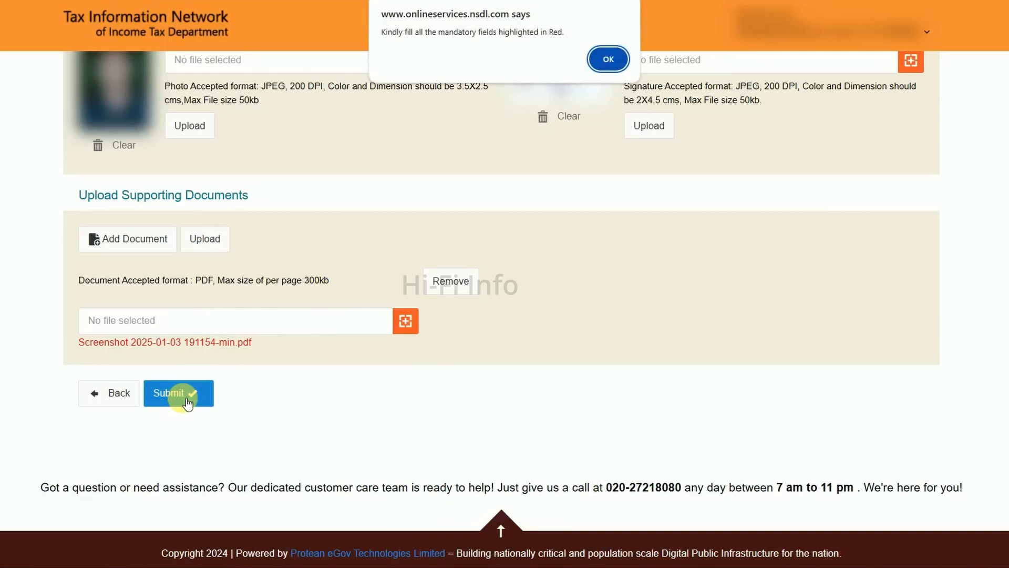
key("Return")
Review the submitted application's personal details, parents' names, income source and address sections on the confirmation page
scroll(480, 152, "down", 3)
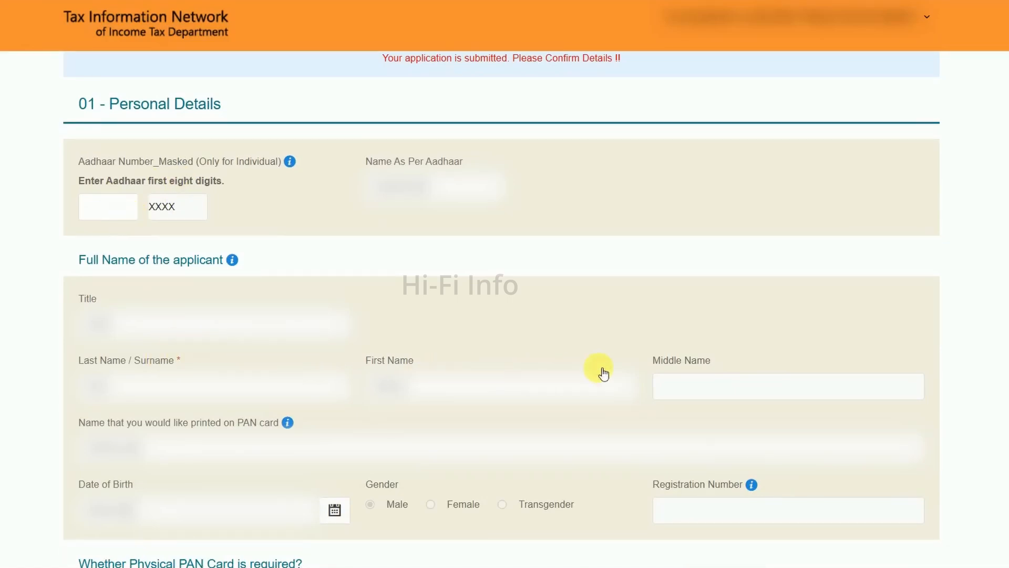
scroll(403, 339, "down", 10)
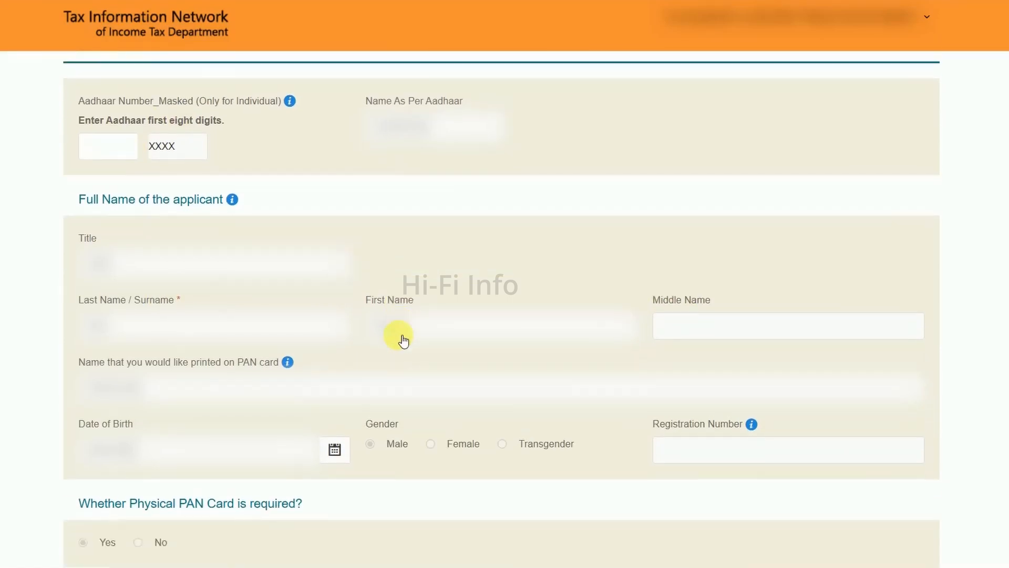
scroll(401, 334, "down", 9)
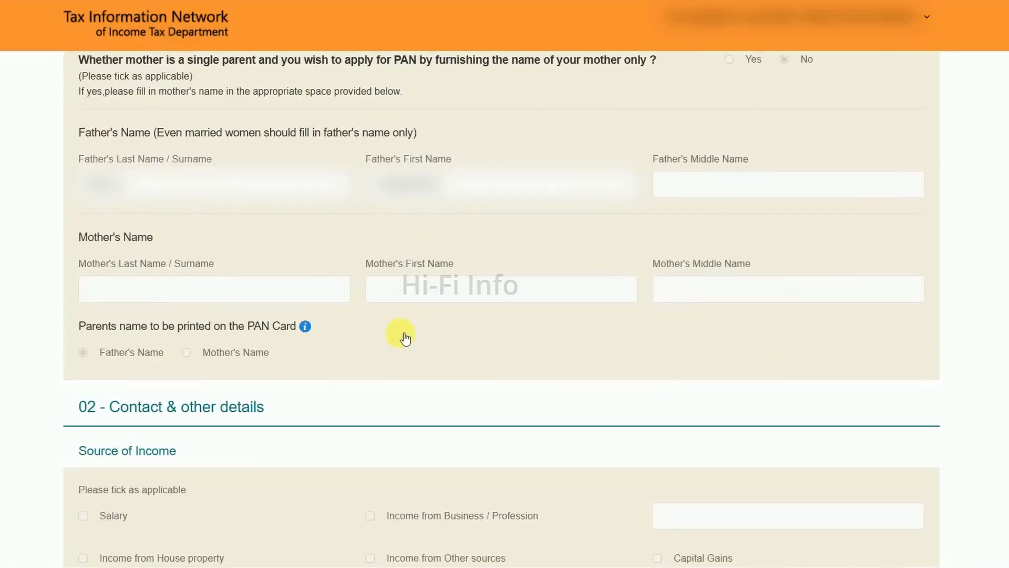
scroll(412, 299, "down", 20)
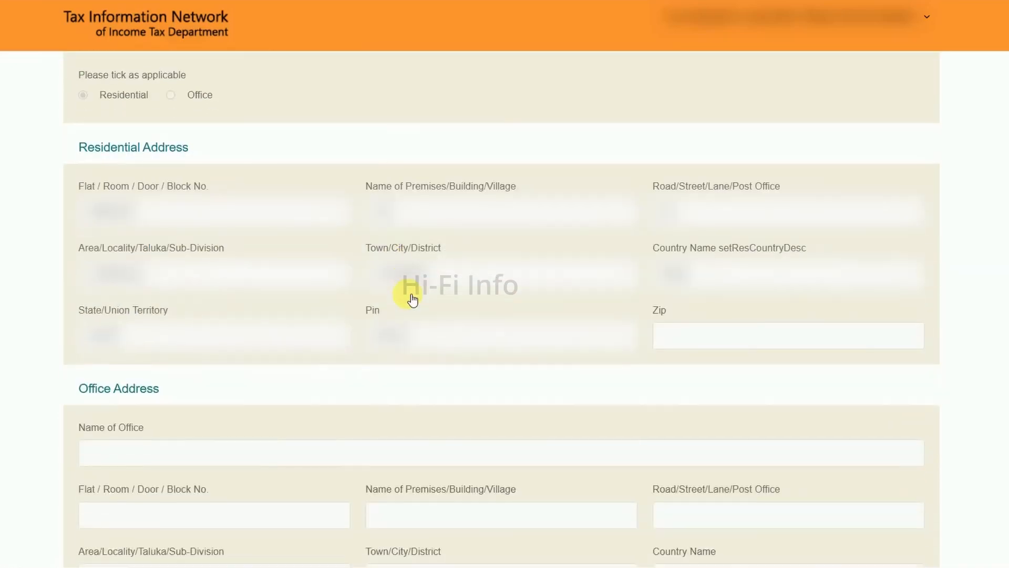
scroll(413, 299, "down", 14)
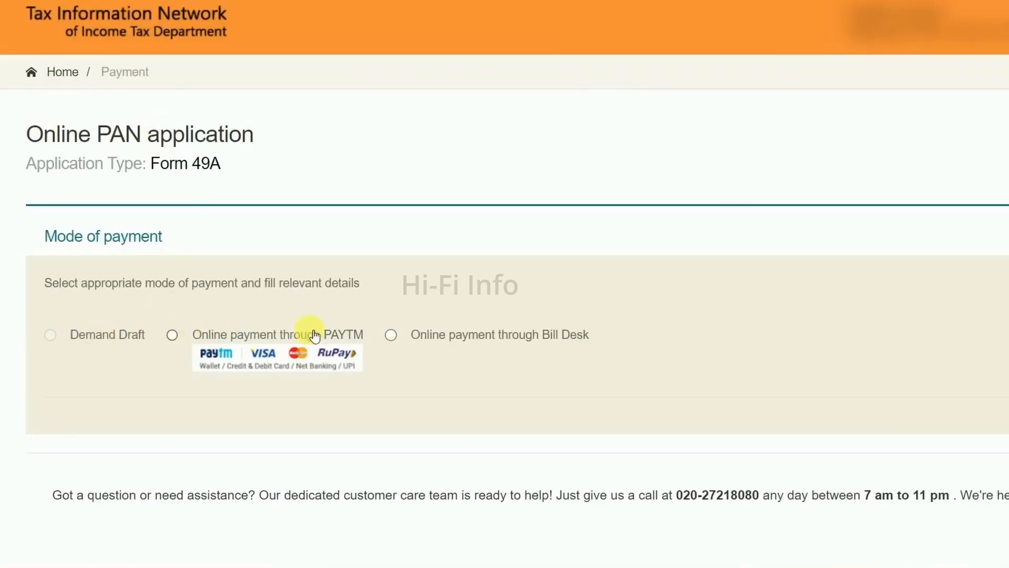
Choose online payment through Bill Desk, agree to the terms of service and proceed to payment
left_click(390, 338)
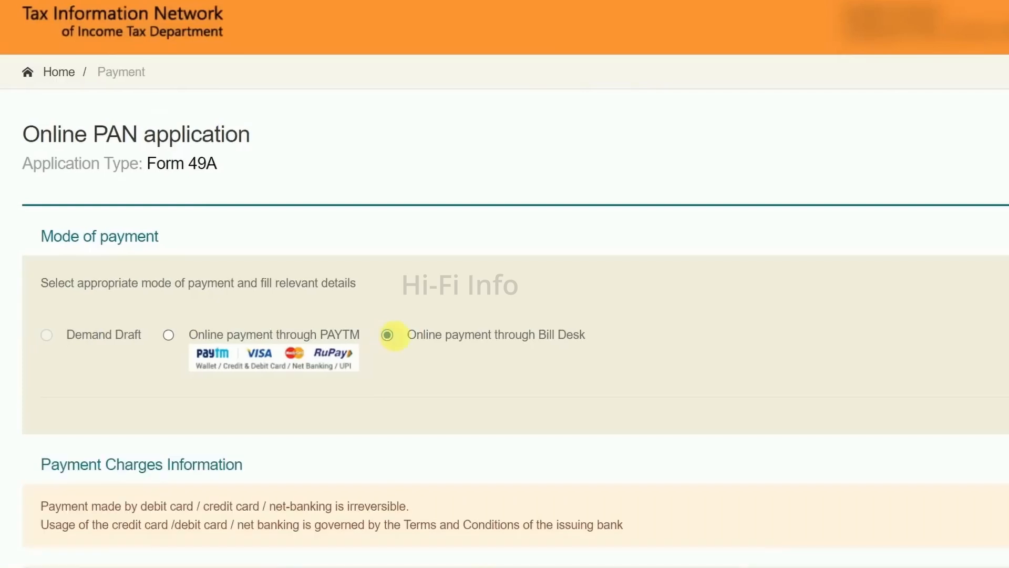
scroll(346, 403, "down", 5)
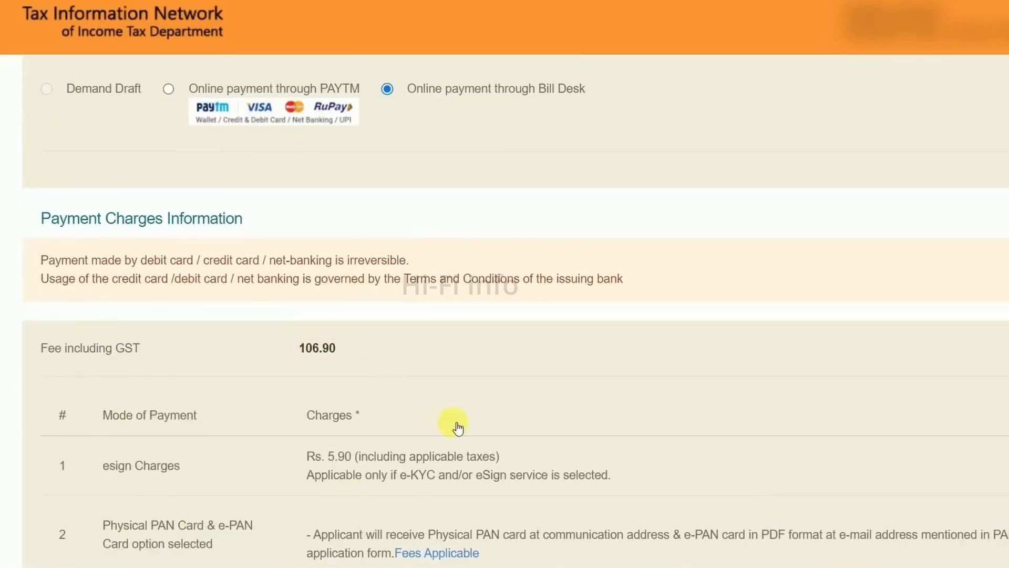
scroll(458, 421, "down", 7)
scroll(458, 416, "down", 3)
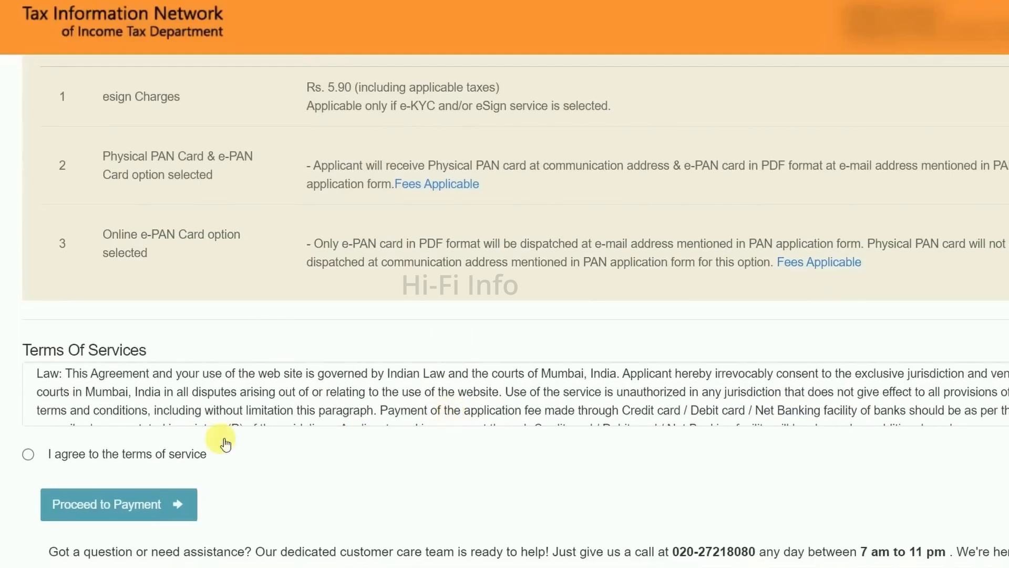
left_click(28, 456)
scroll(300, 478, "down", 1)
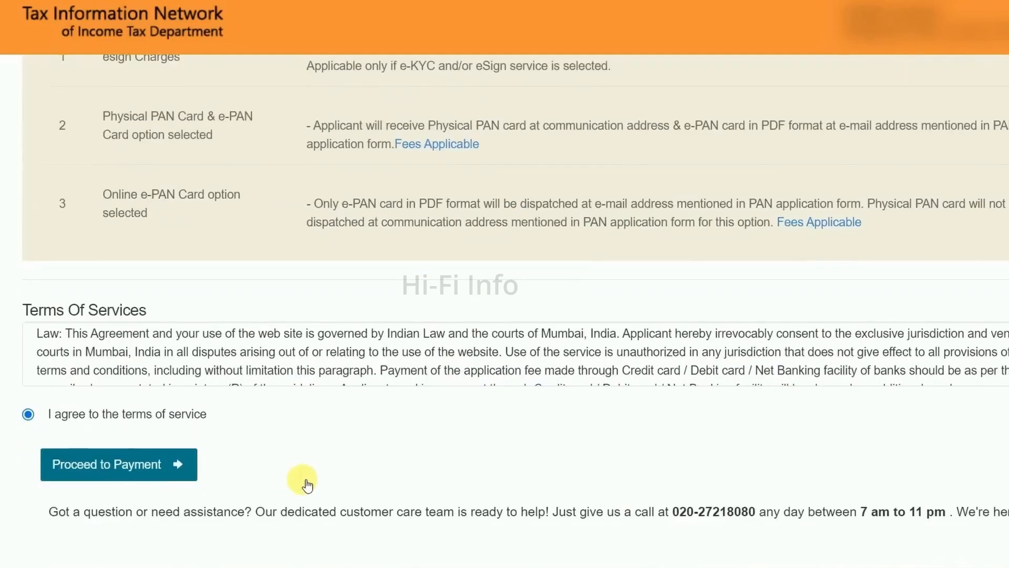
left_click(129, 453)
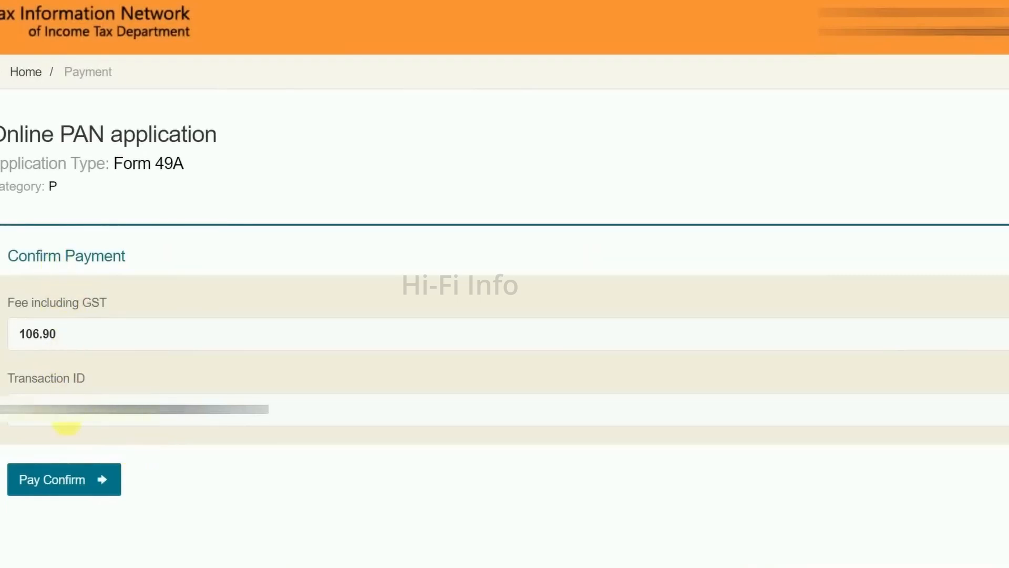
Confirm the payment, pay the fee through State Bank of India net banking and continue from the payment receipt
left_click(52, 480)
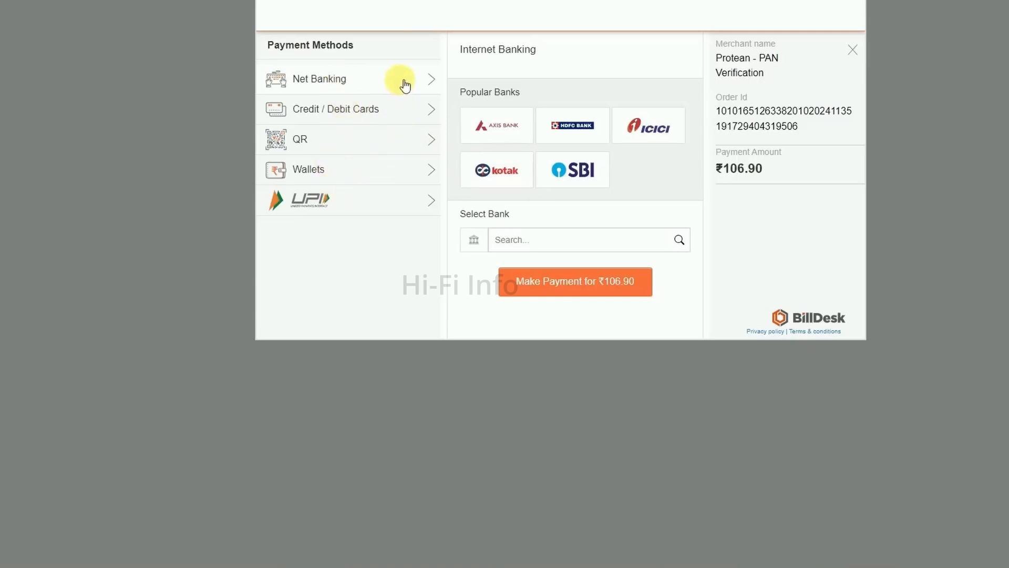
left_click(572, 174)
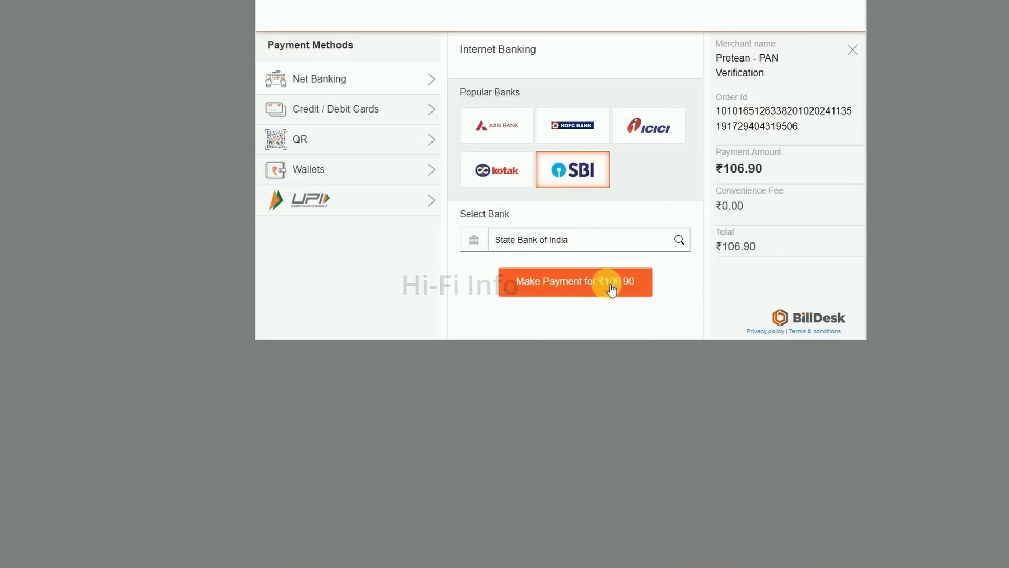
left_click(588, 283)
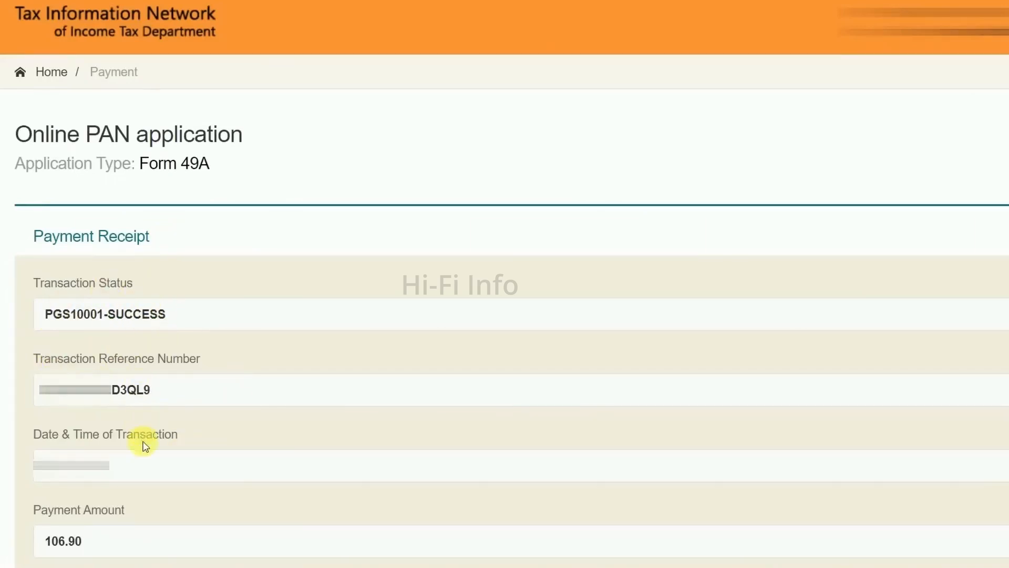
scroll(200, 438, "down", 5)
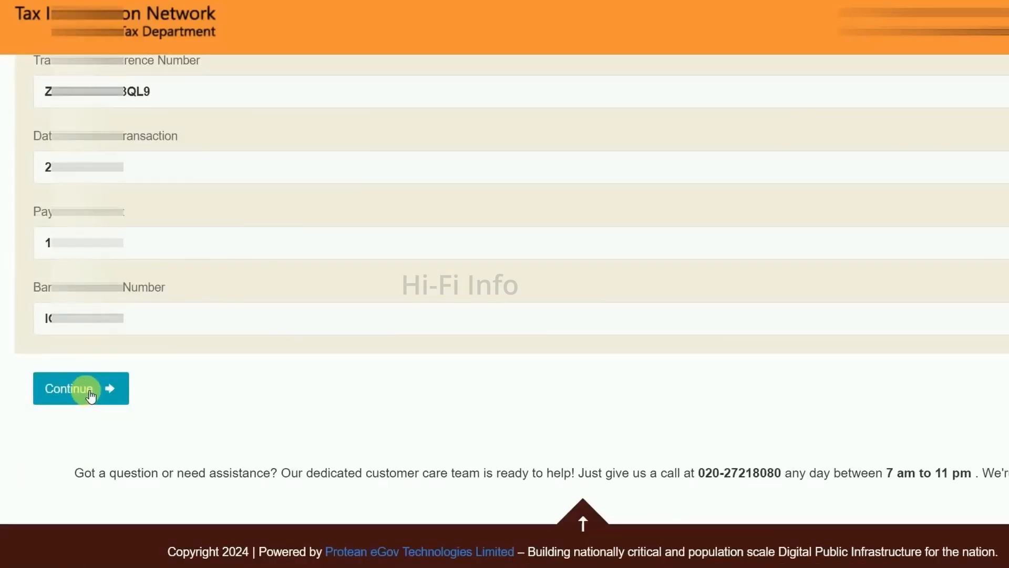
left_click(92, 398)
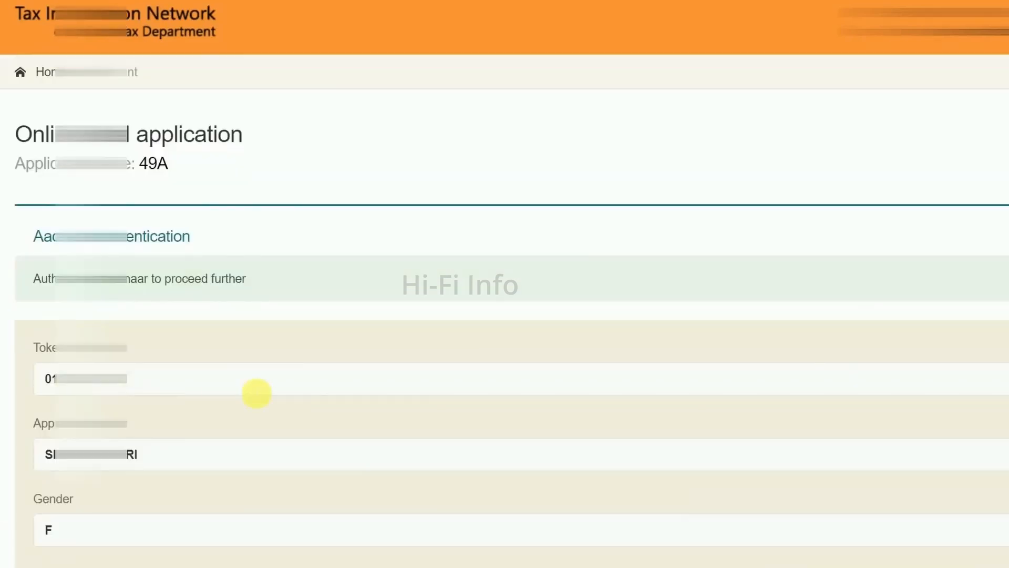
Consent to the use of Aadhaar details for e-signing, authenticate the Aadhaar and continue
scroll(309, 390, "down", 10)
left_click(40, 199)
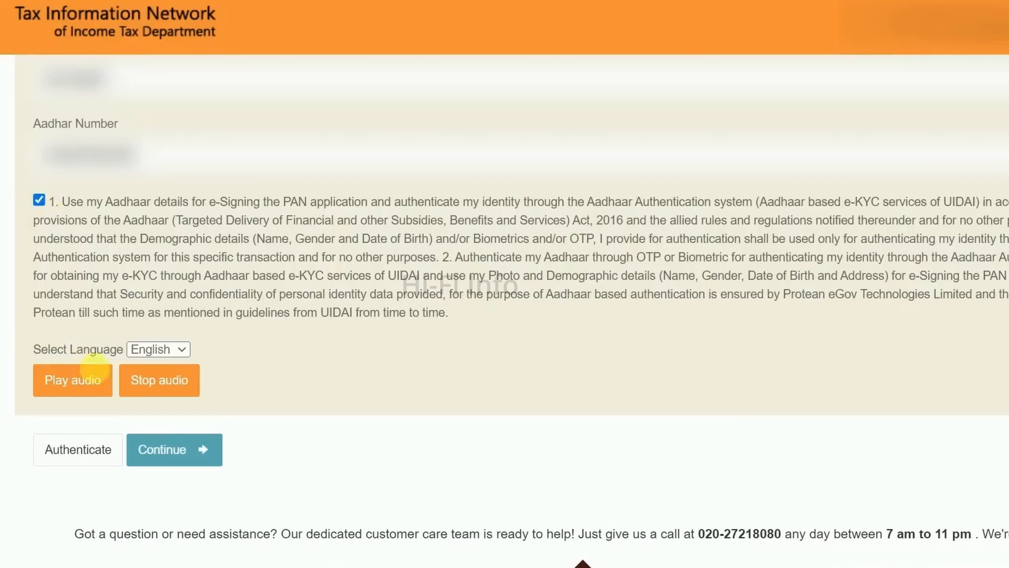
left_click(77, 450)
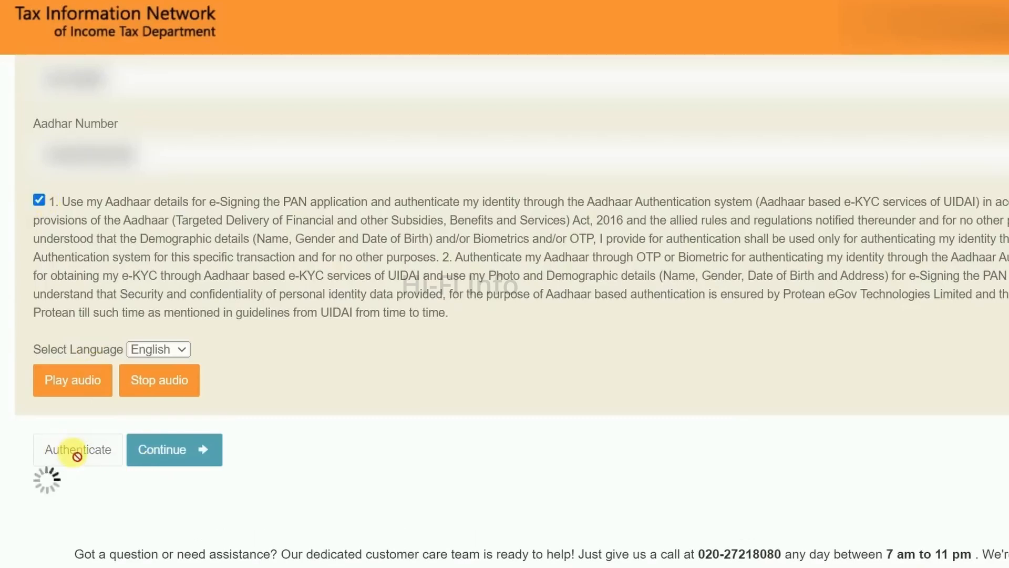
left_click(168, 450)
Generate the Aadhaar OTP, enter the received verification code and submit it
scroll(679, 487, "down", 1)
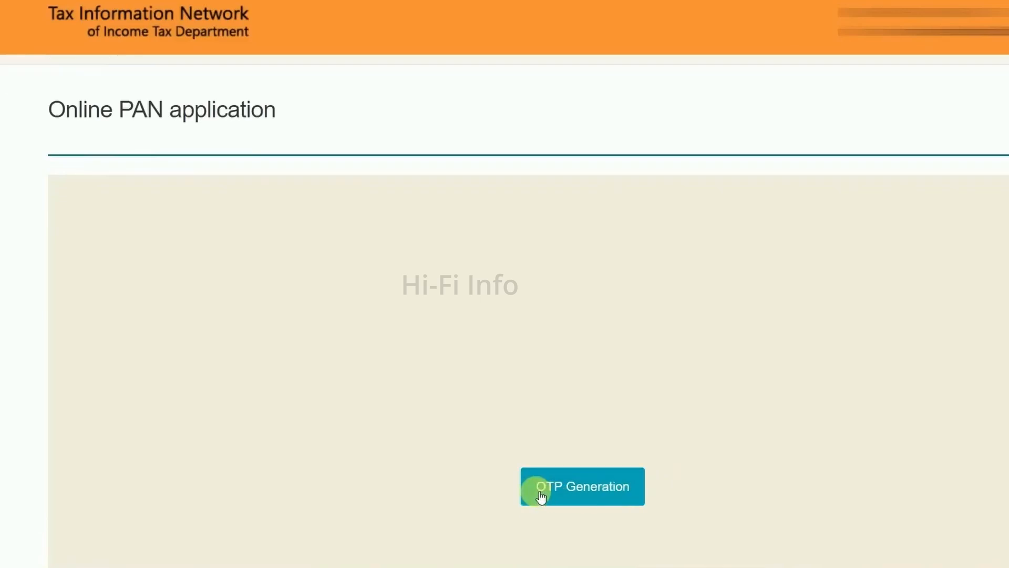
left_click(592, 491)
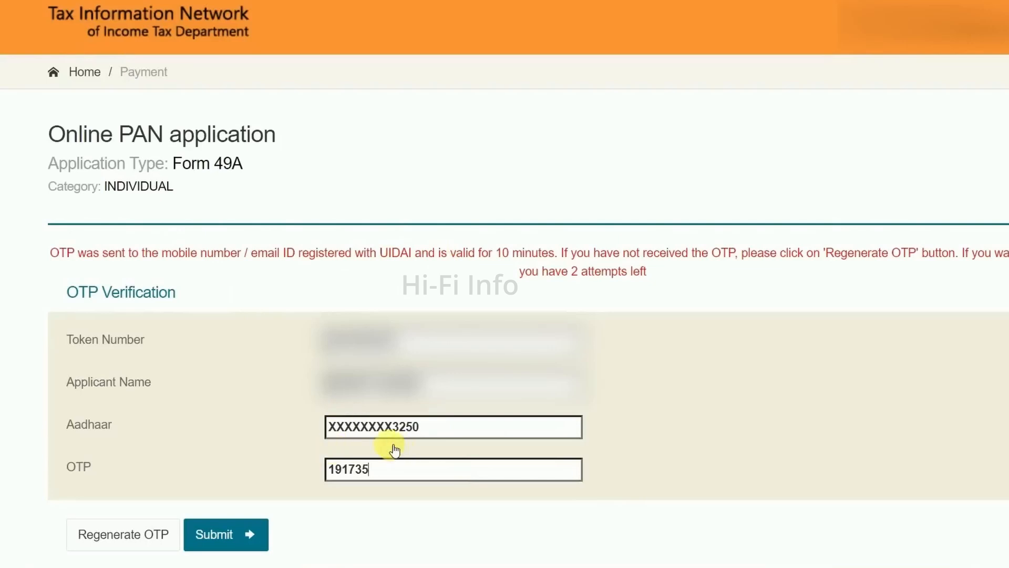
left_click(221, 536)
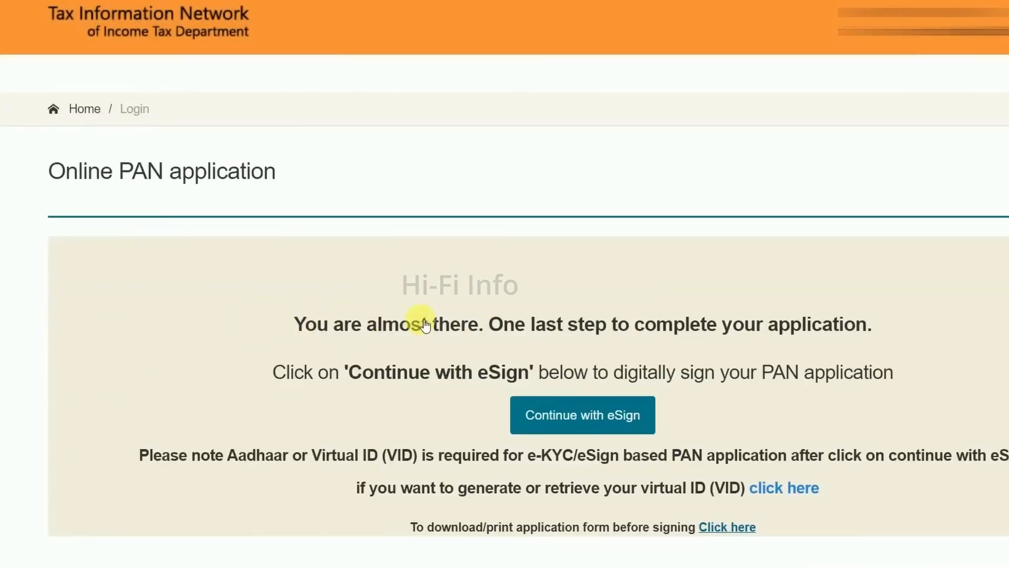
Continue with eSign, authorize Protean, request an OTP for the Aadhaar number and verify the entered code
scroll(637, 372, "down", 1)
left_click(629, 368)
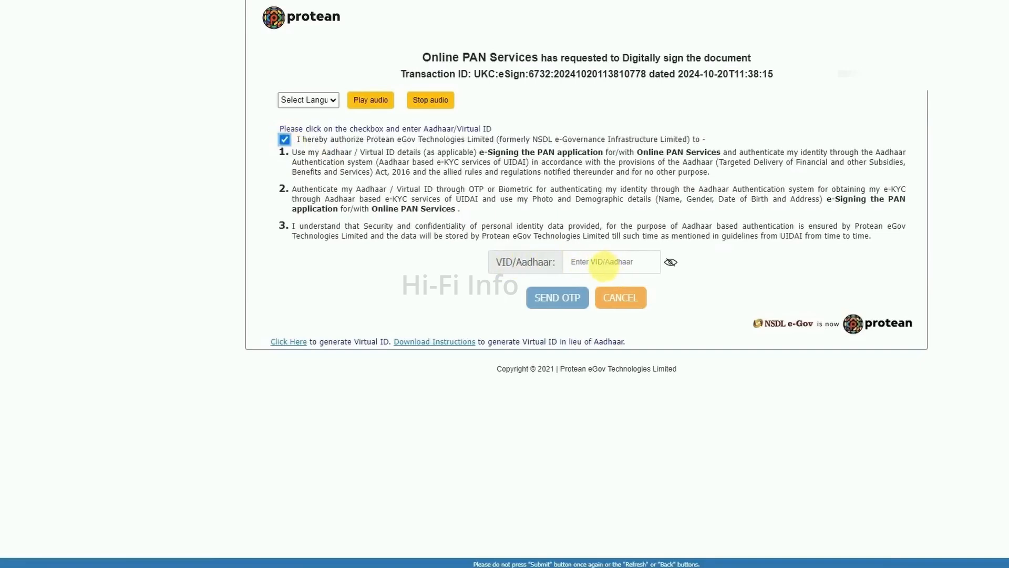
left_click(547, 298)
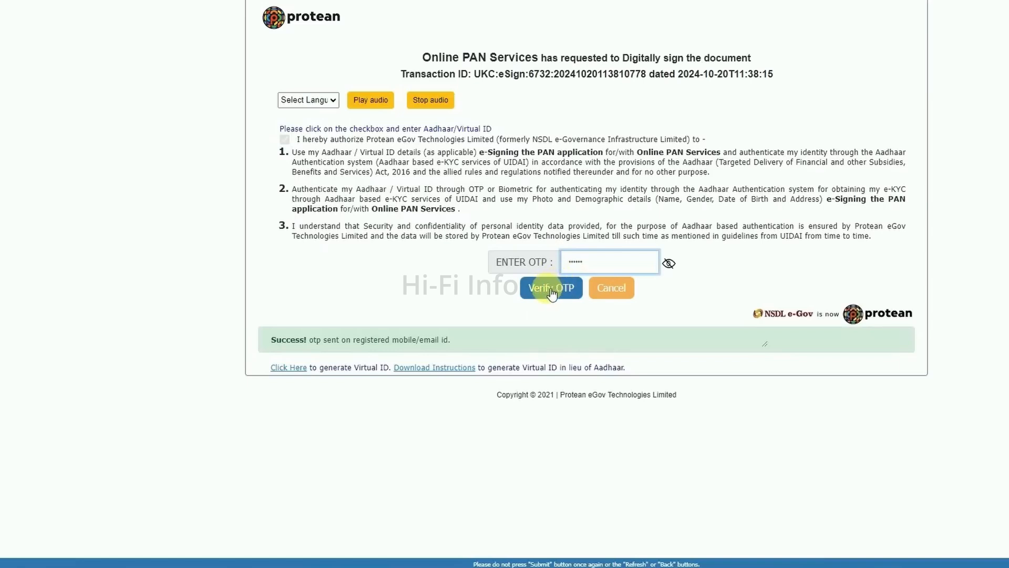
left_click(551, 292)
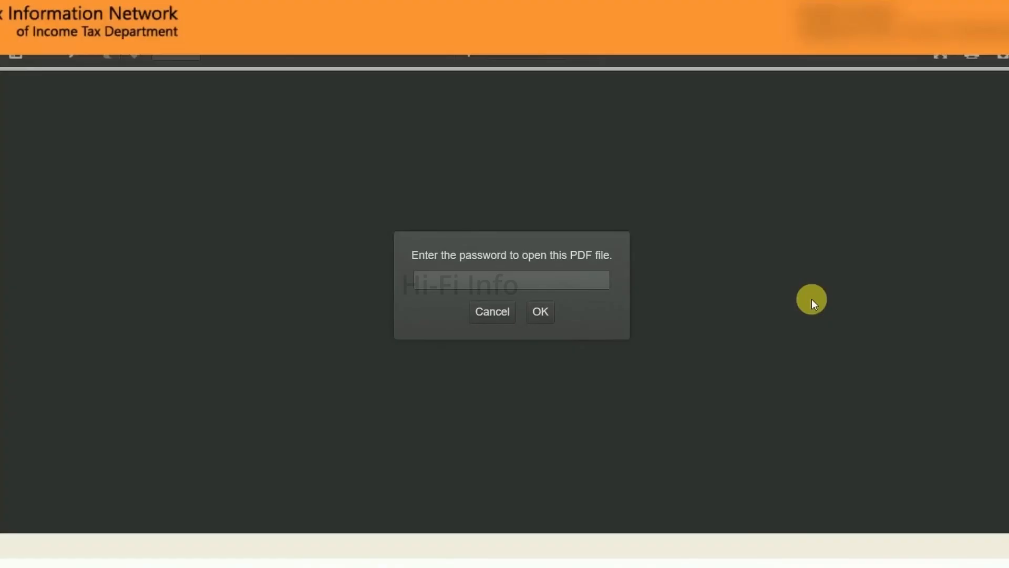
Examine the Notepad example of the PDF password format, made of the date of birth's day, month and year digits, and minimize it
scroll(812, 300, "up", 1)
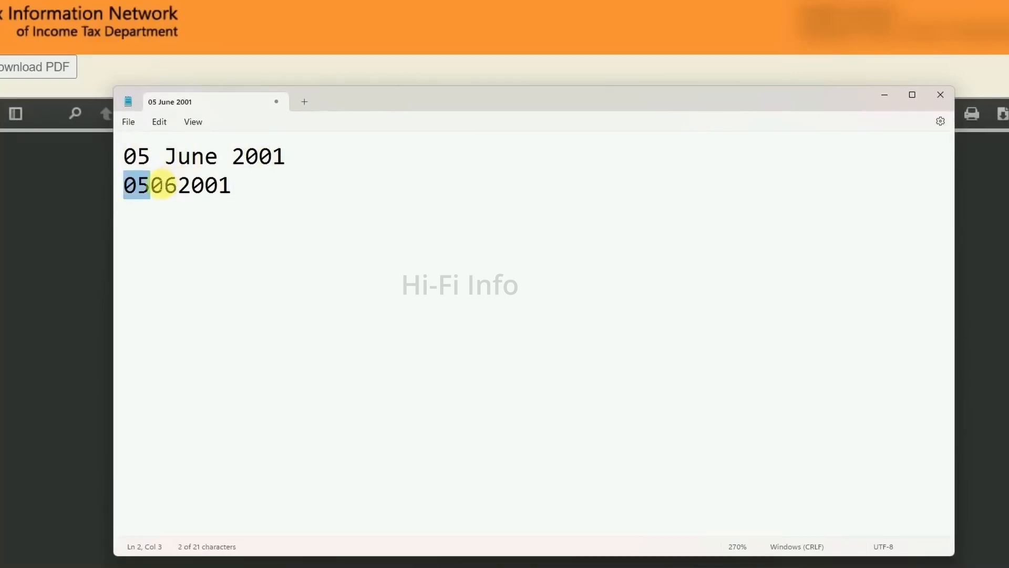
left_click_drag(151, 185, 178, 187)
left_click(227, 186)
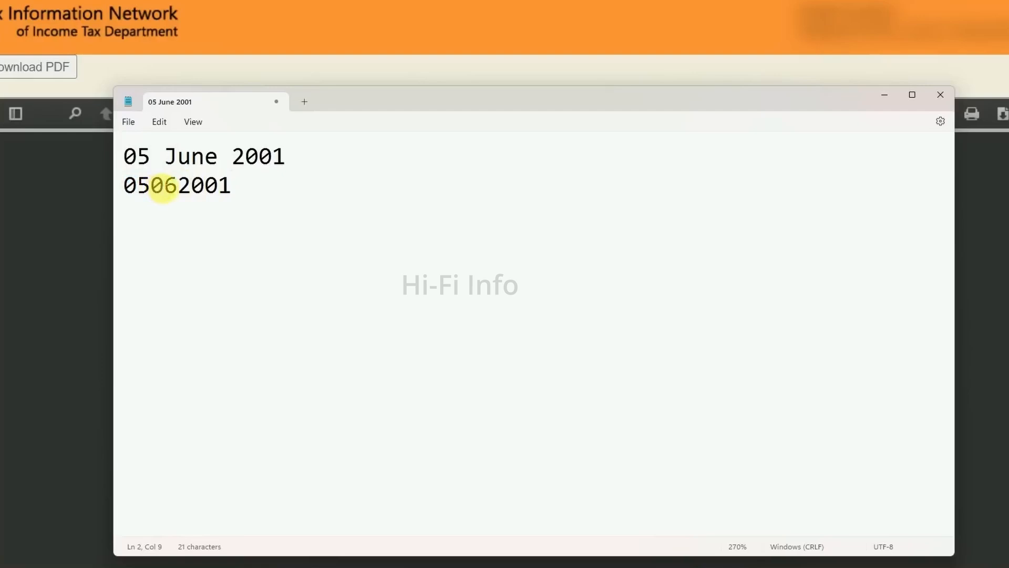
left_click_drag(126, 186, 191, 185)
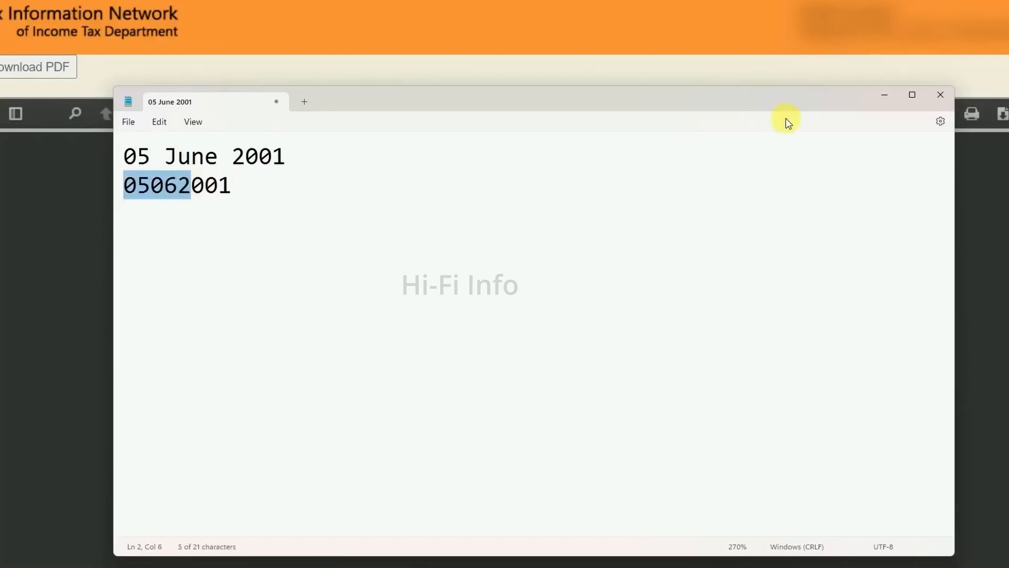
left_click(885, 94)
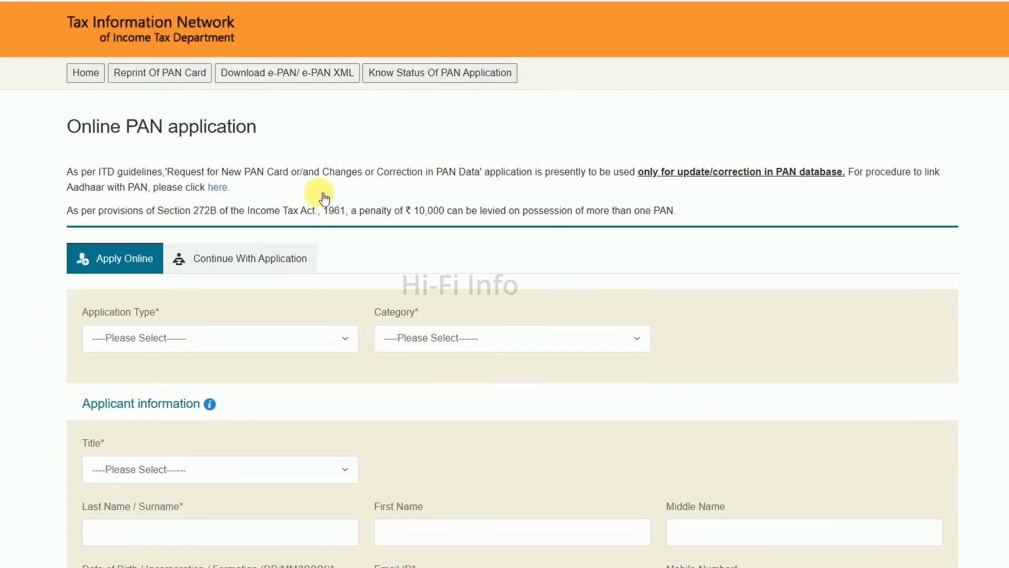
Open the PAN application status tracker and set the application type to PAN - New / Change Request
left_click(419, 73)
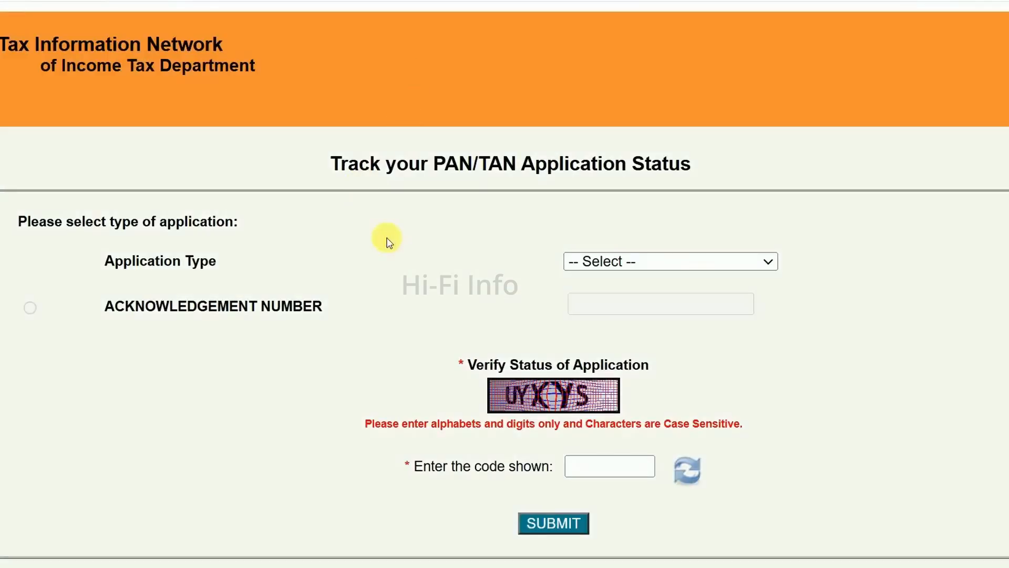
left_click(595, 261)
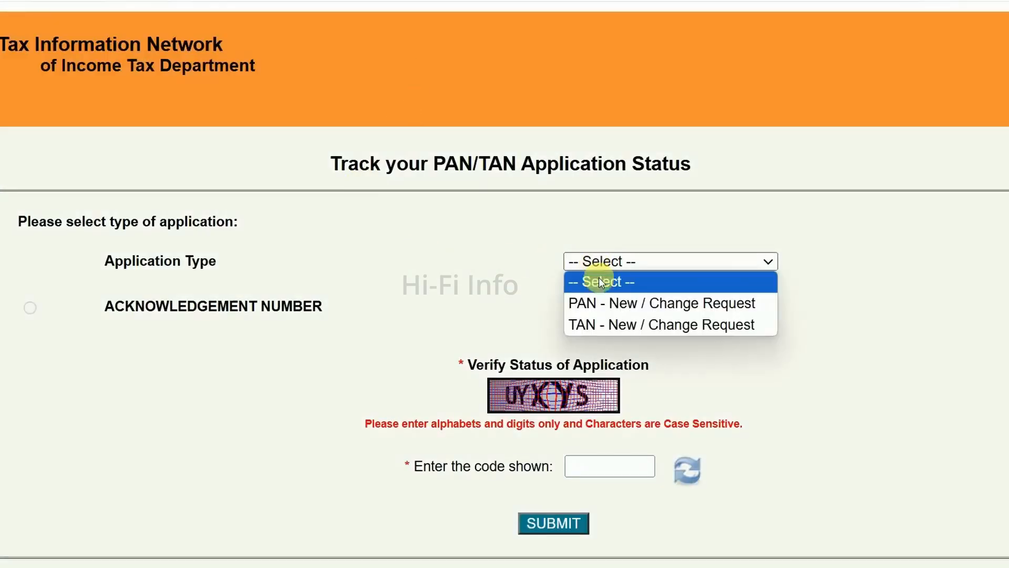
left_click(610, 304)
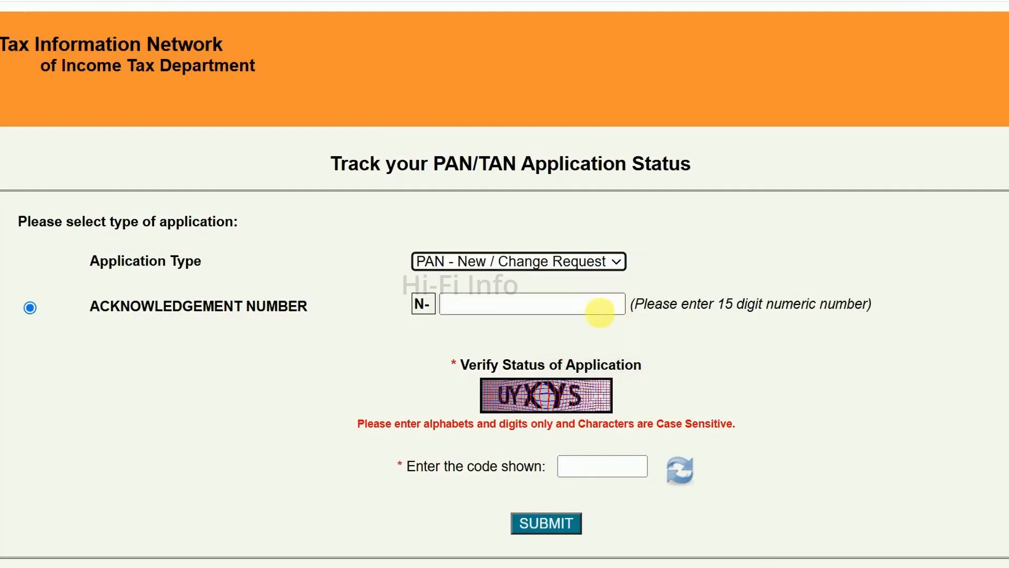